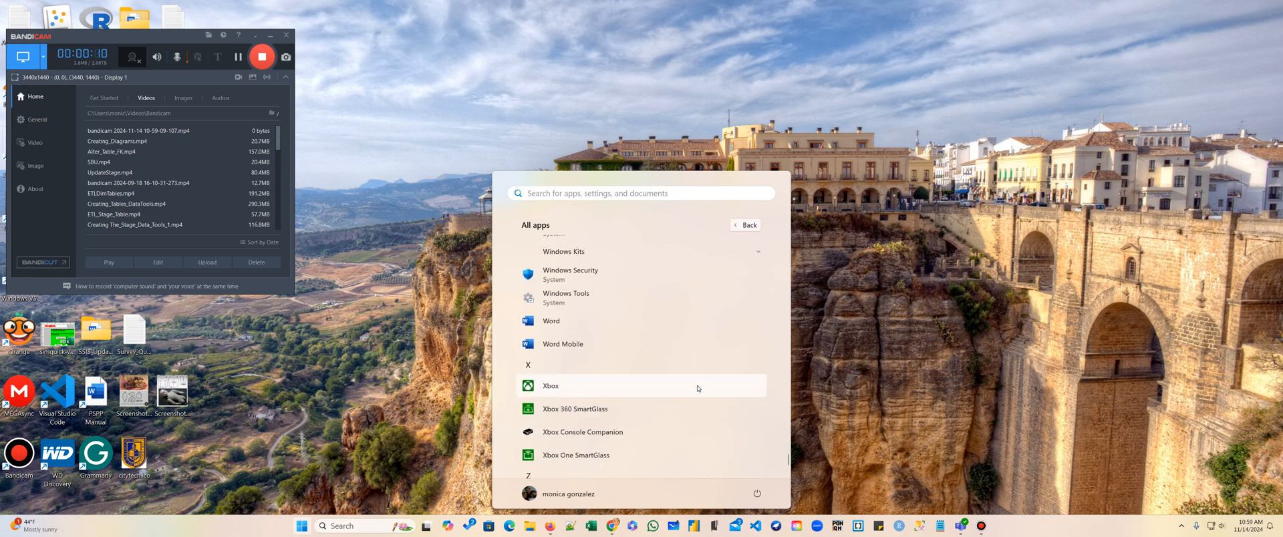
scroll(700, 388, up, 3)
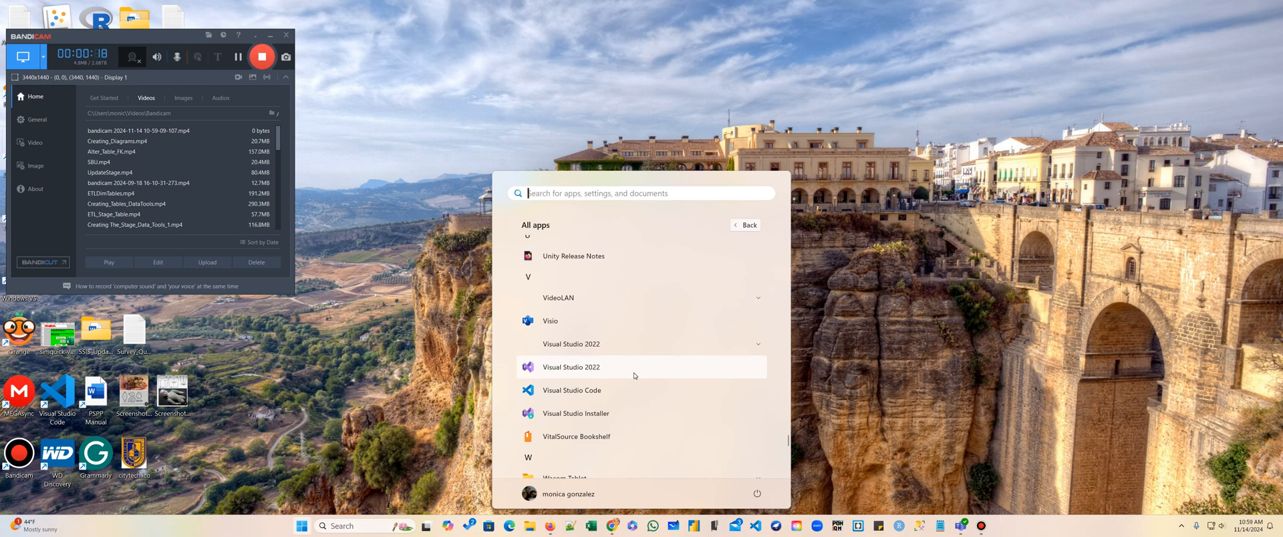
Launch Visual Studio 2022 from the Start menu's app list with Run as administrator.
right_click(583, 367)
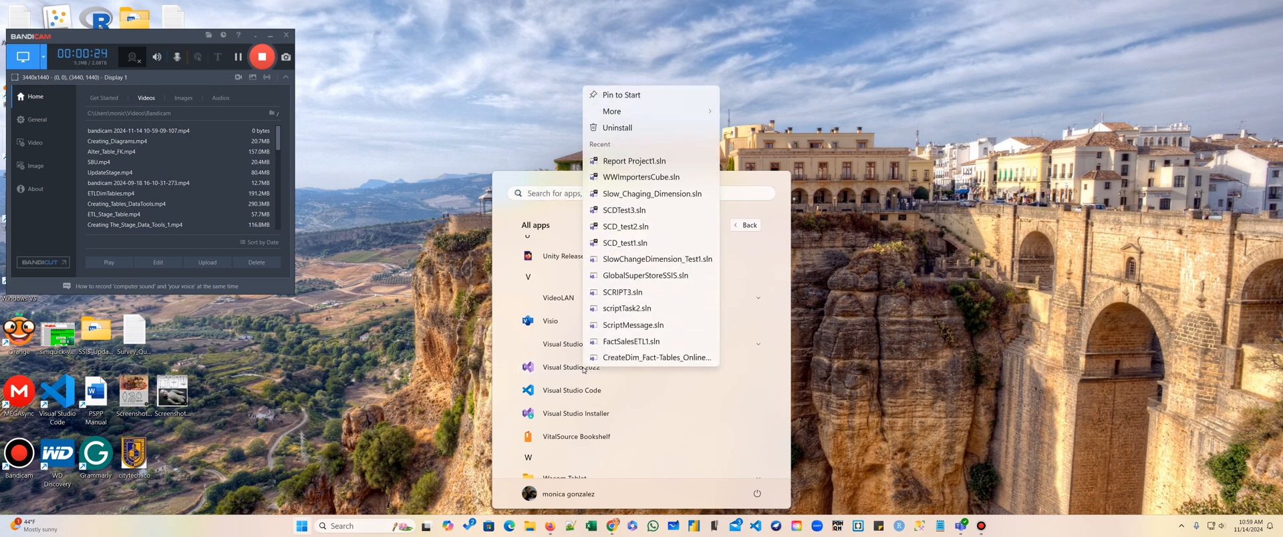
mouse_move(695, 110)
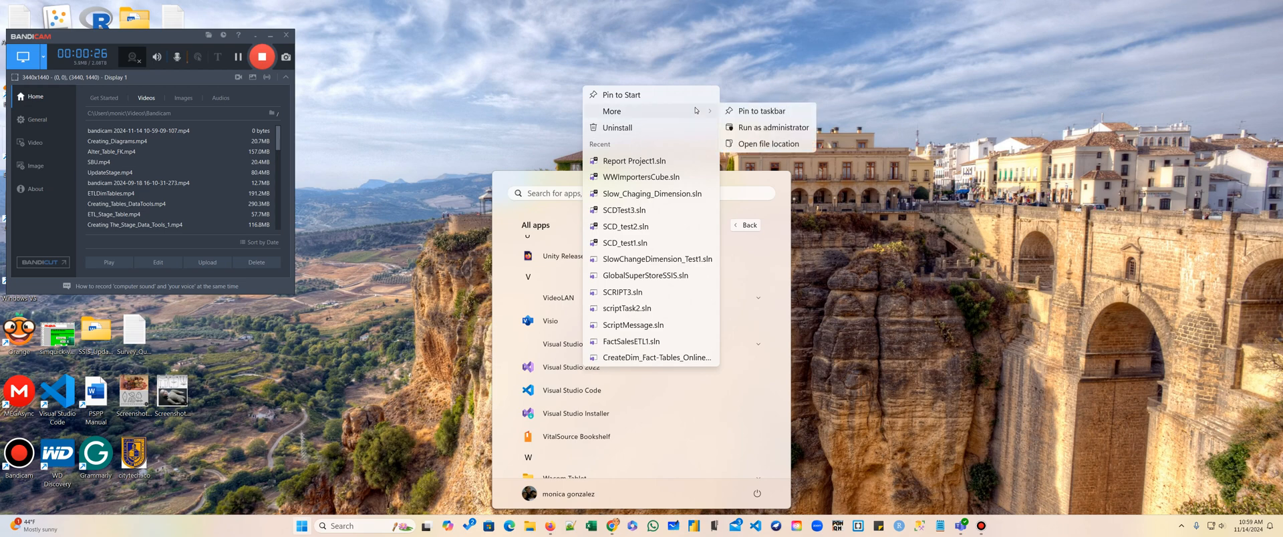
click(773, 133)
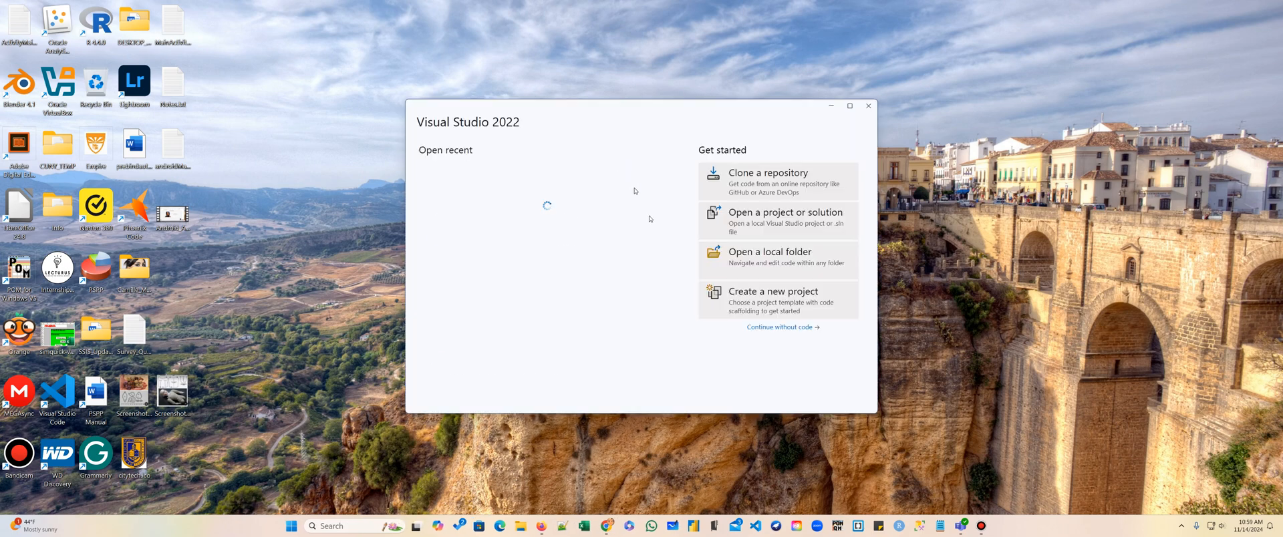
Continue into Visual Studio without code, closing the sign-in dialog and the update notification.
click(971, 526)
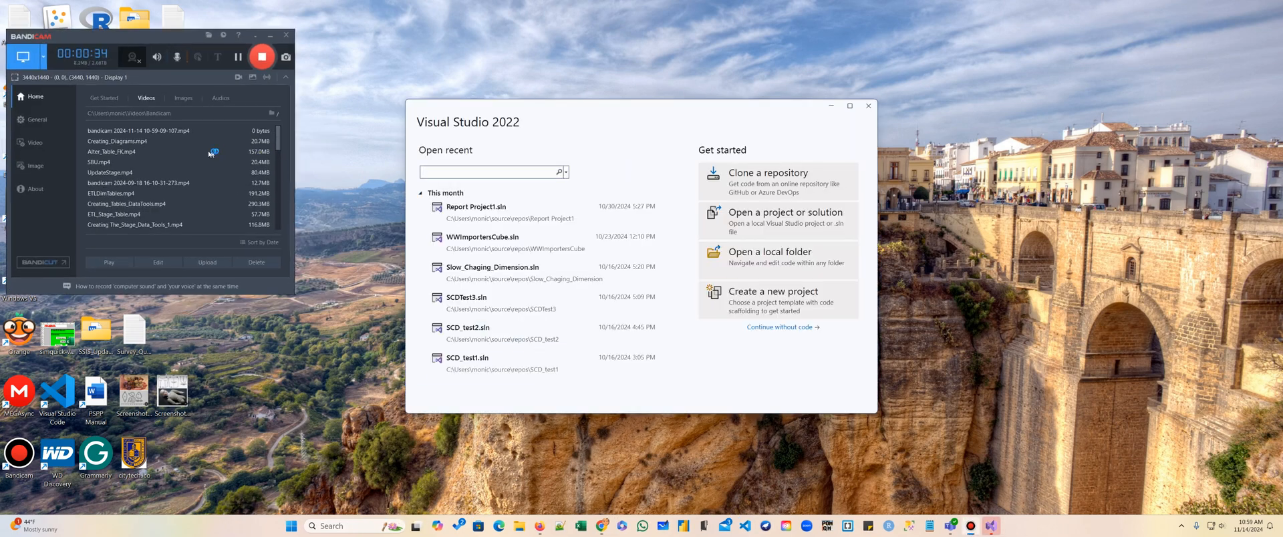
click(270, 34)
click(780, 327)
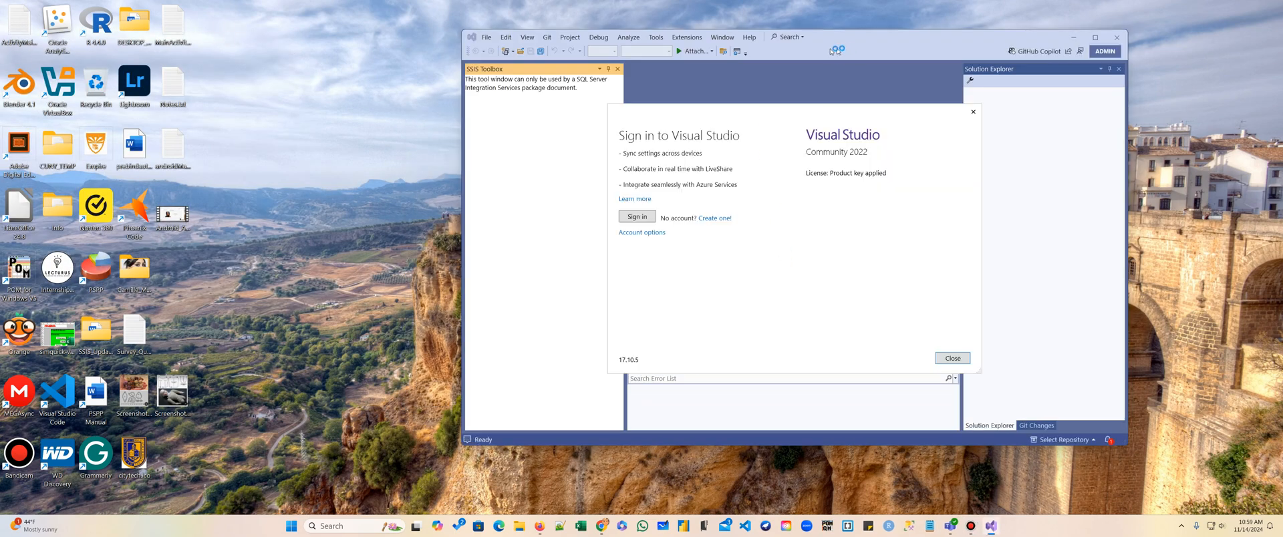
click(973, 111)
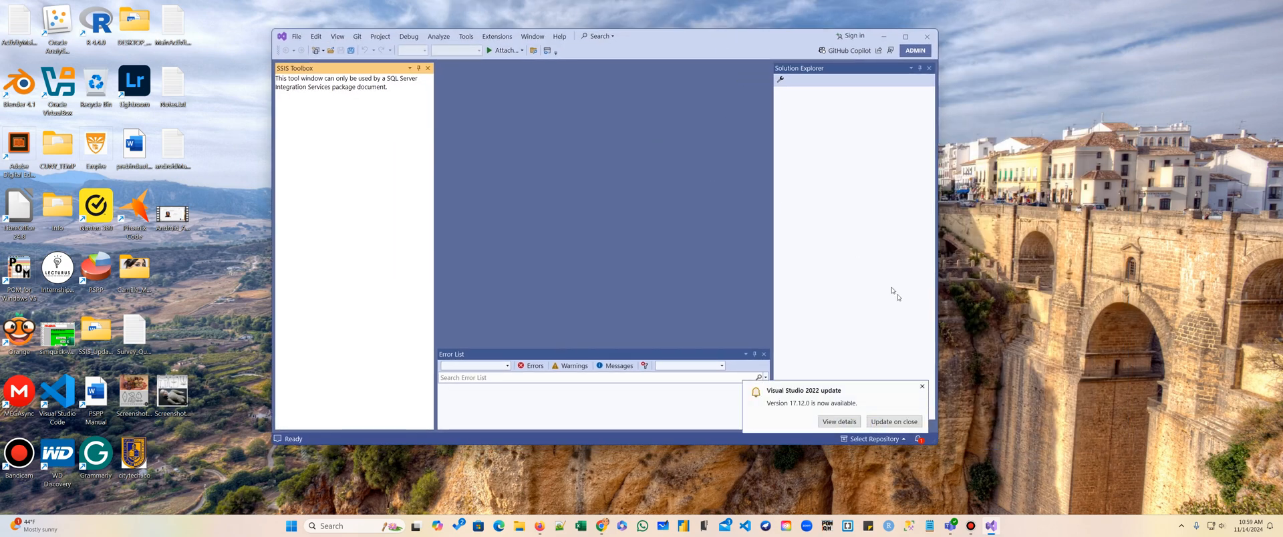
click(922, 386)
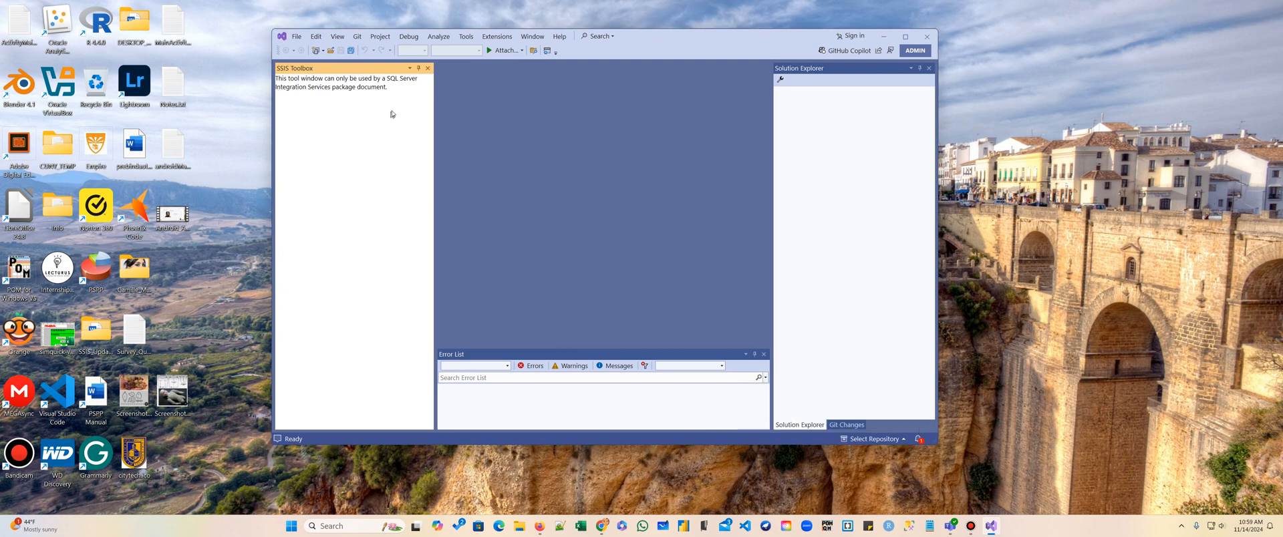
Start a new project, search the templates for "Report" and pick Report Server Project.
click(295, 38)
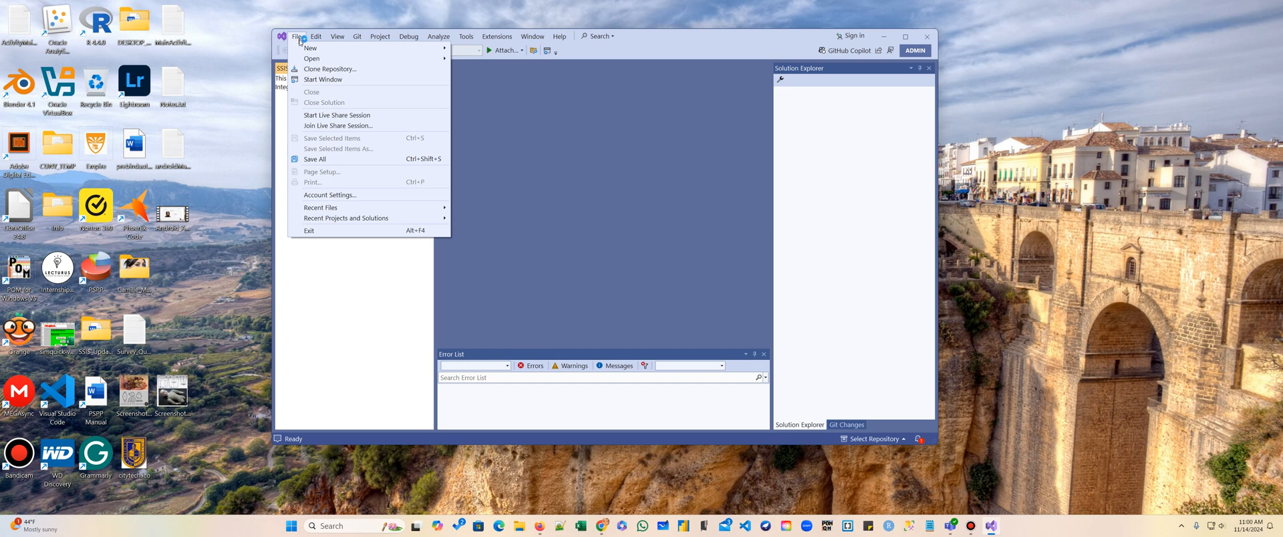
mouse_move(427, 48)
click(478, 49)
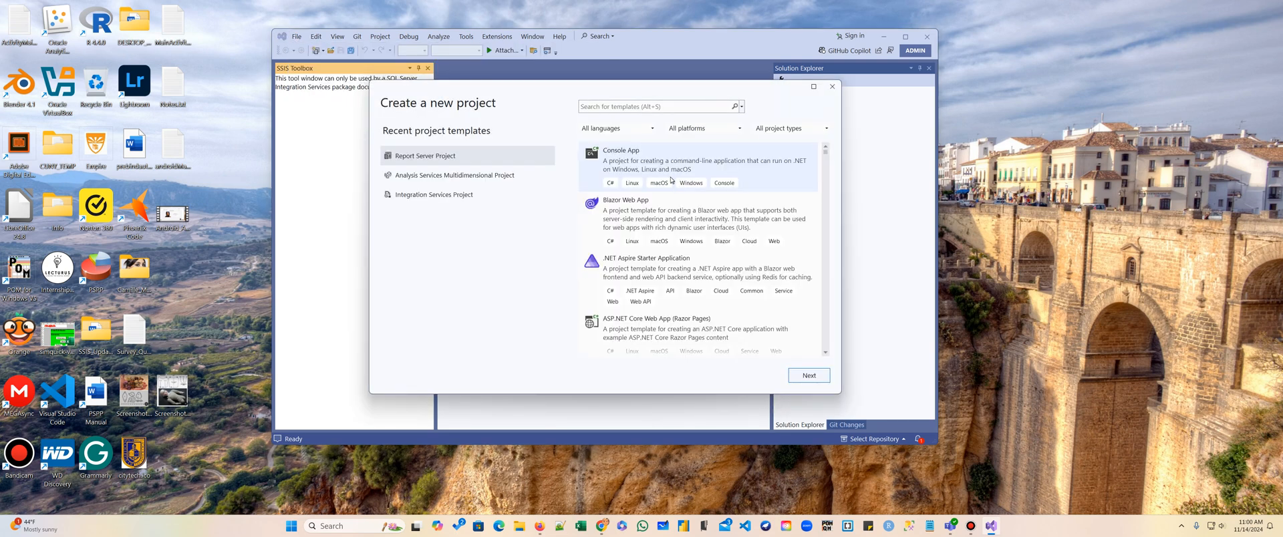
text(Report)
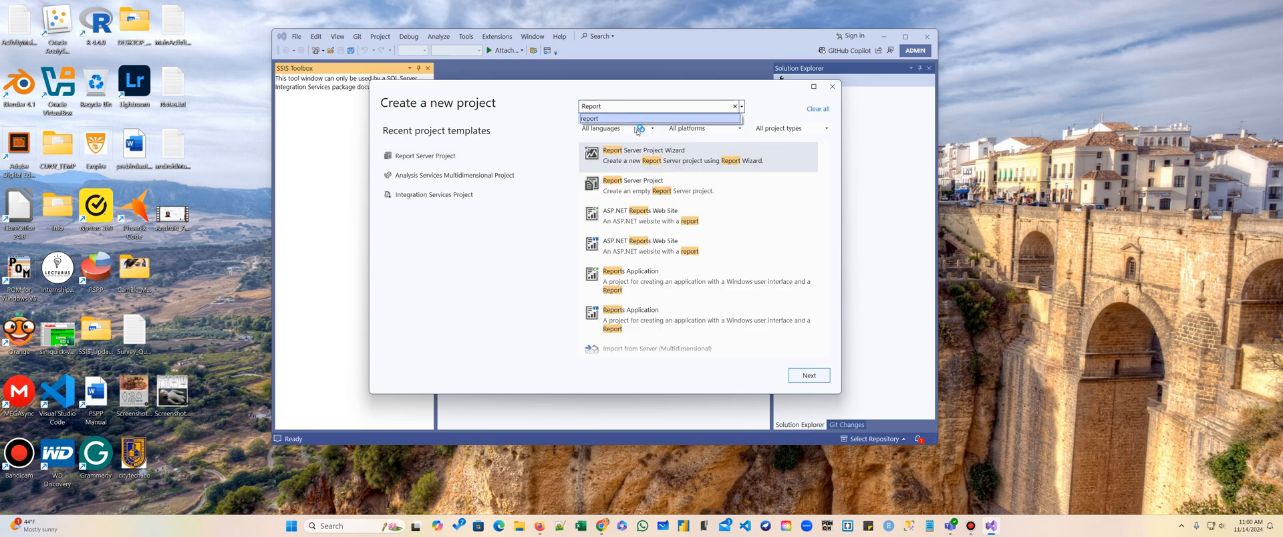
click(626, 185)
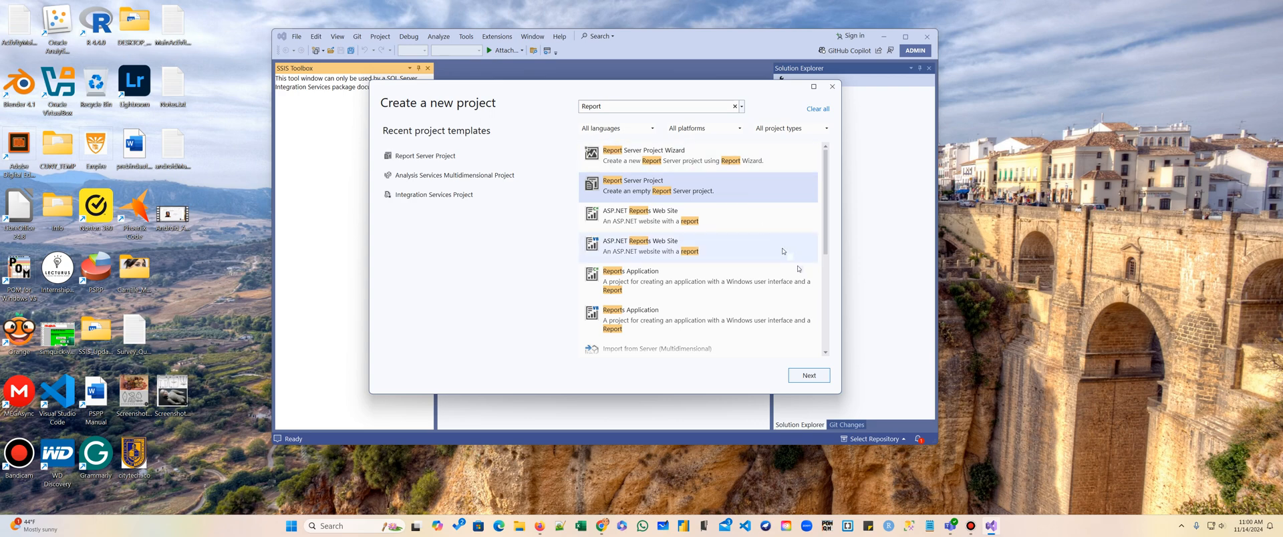
click(808, 376)
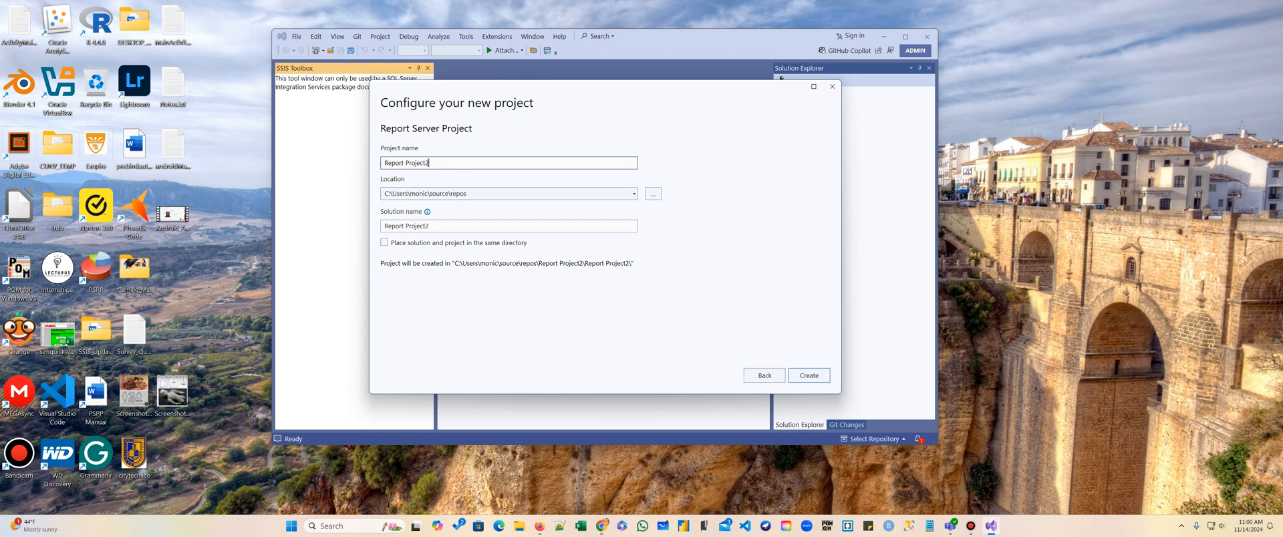
Name the project SalesProject_Test2 and create it.
text(SalesProject_Test2)
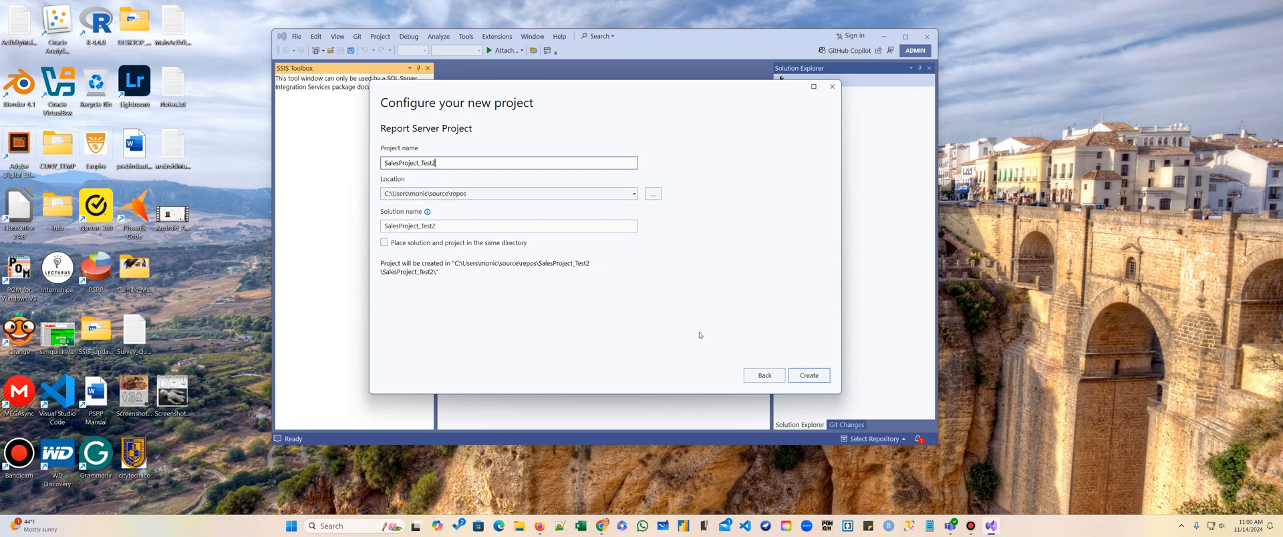
click(809, 374)
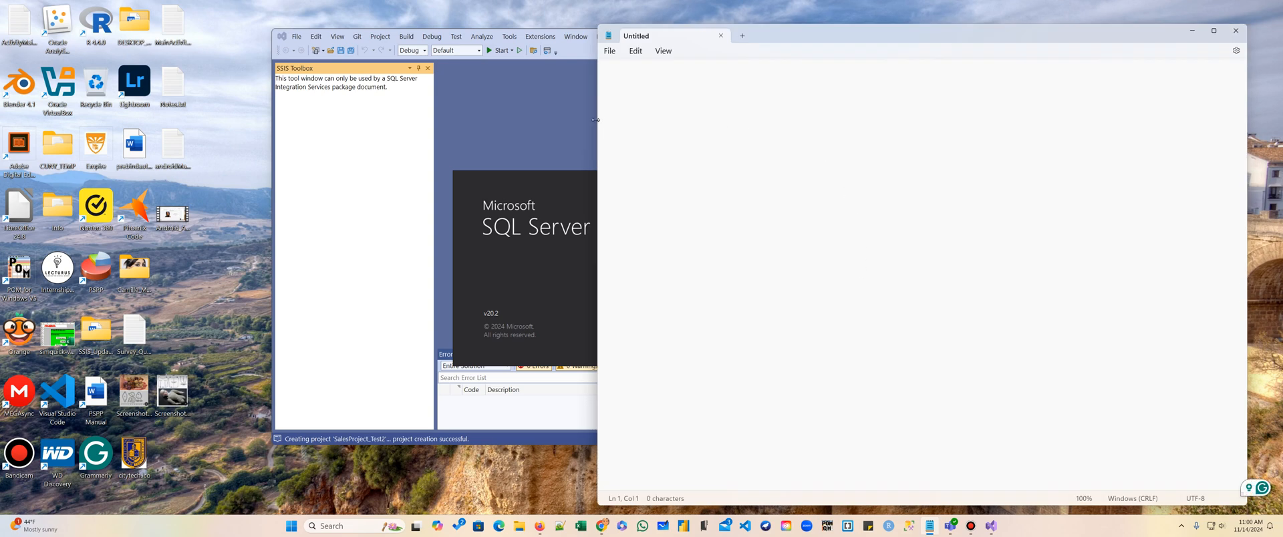
Copy the server name from the SQL Server connection dialog and paste it into Notepad.
drag(595, 119, 980, 153)
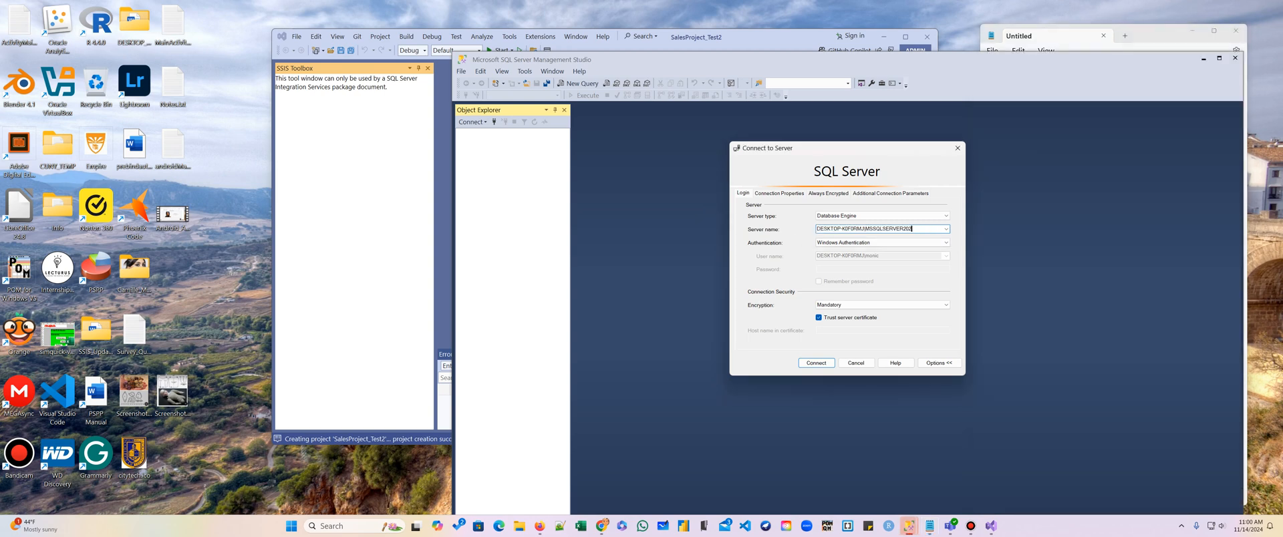
drag(926, 228, 819, 228)
key(ctrl+c)
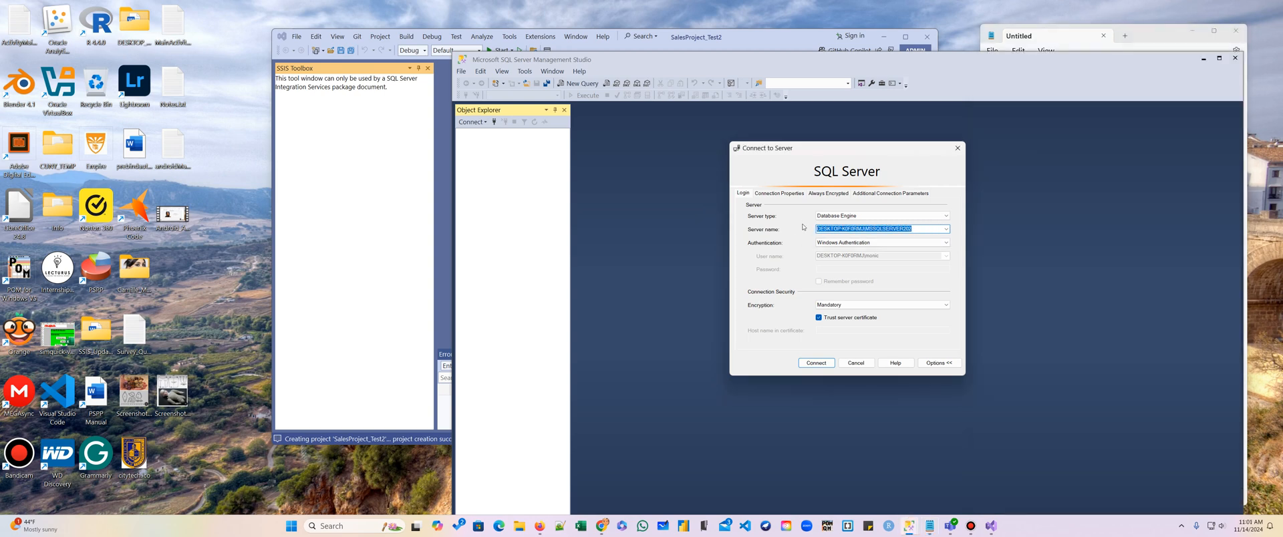
click(1150, 41)
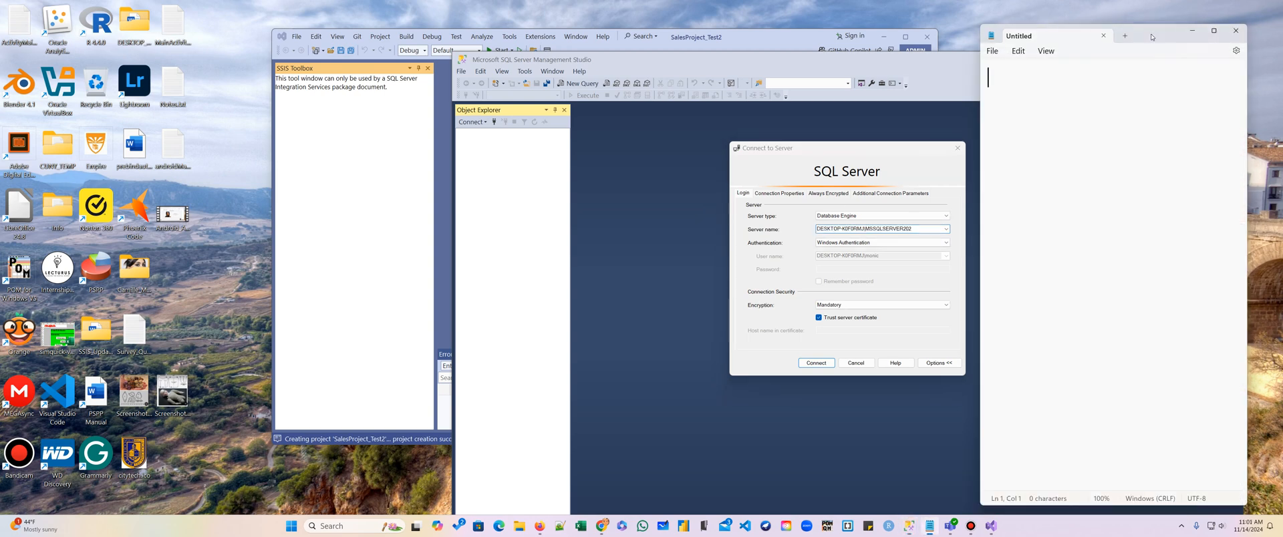
key(ctrl+v)
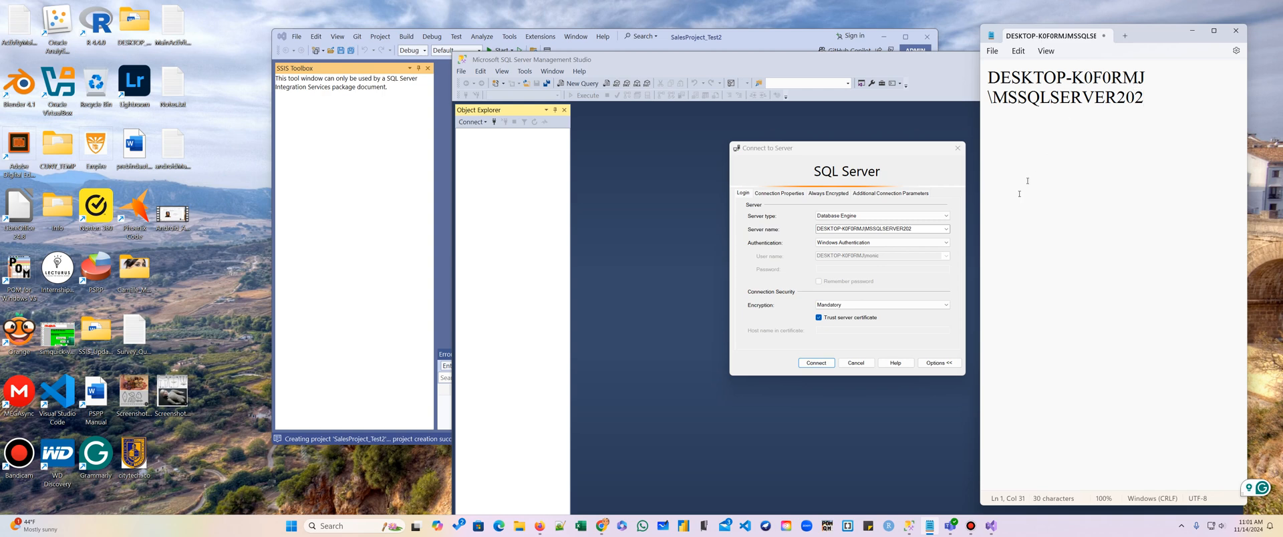
Connect to the SQL Server instance, expand its Databases list, and close Management Studio.
click(816, 363)
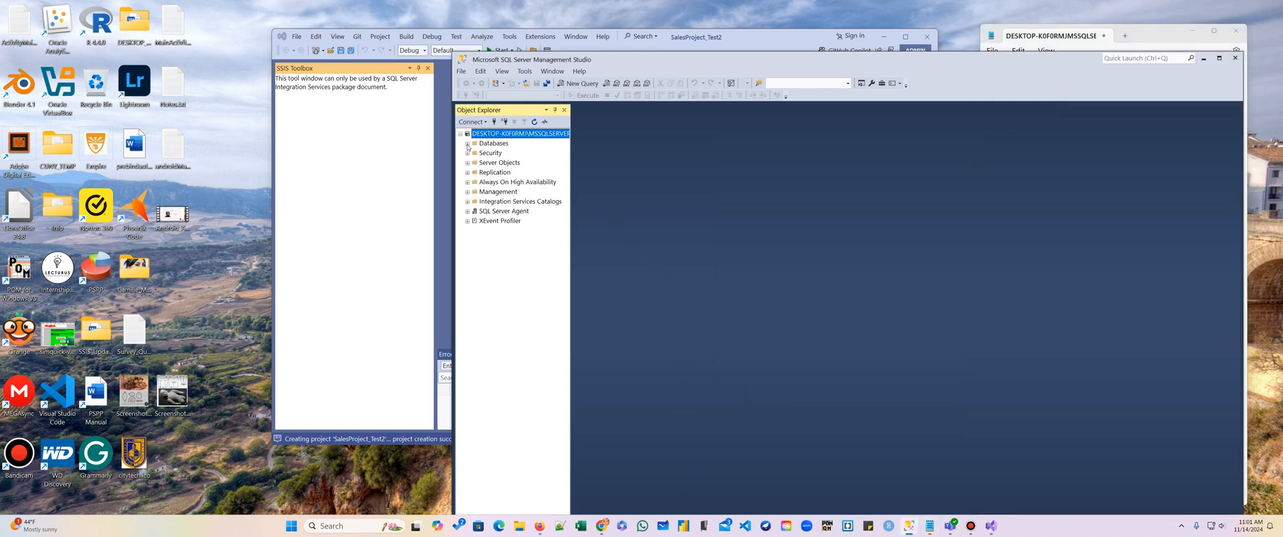
click(467, 144)
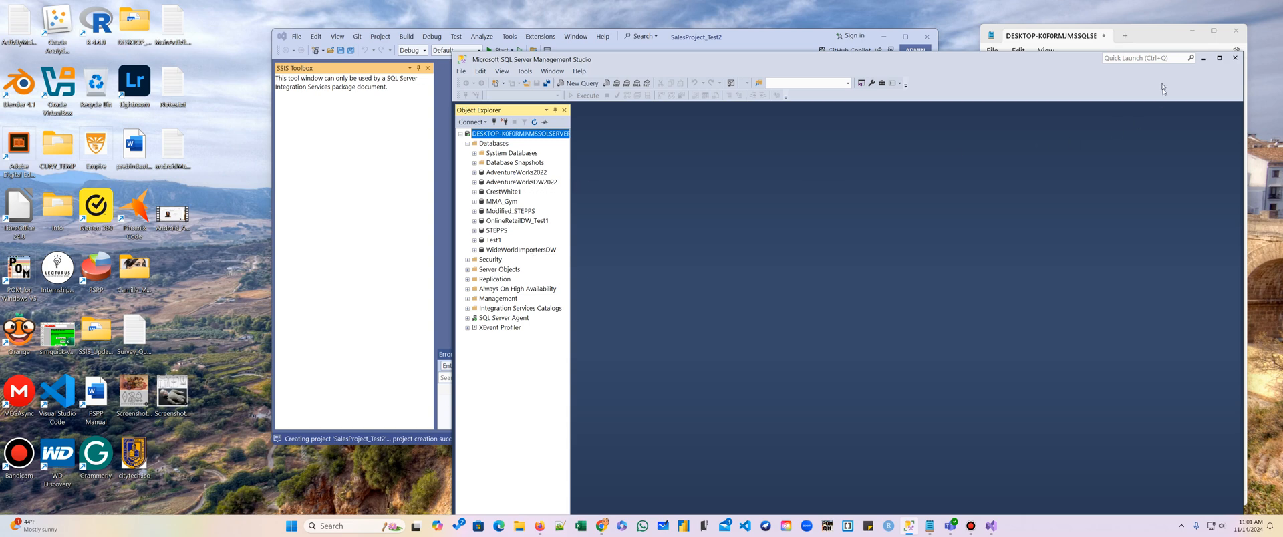
click(1234, 59)
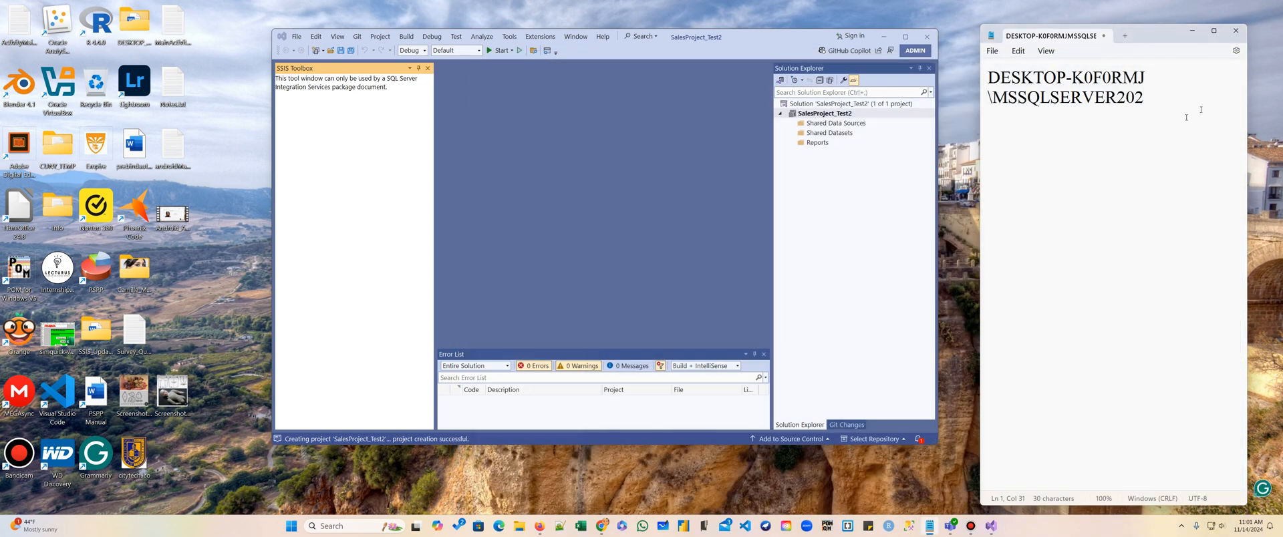
Add a new report item named SalesCalc.rdl to the project's Reports folder.
click(819, 143)
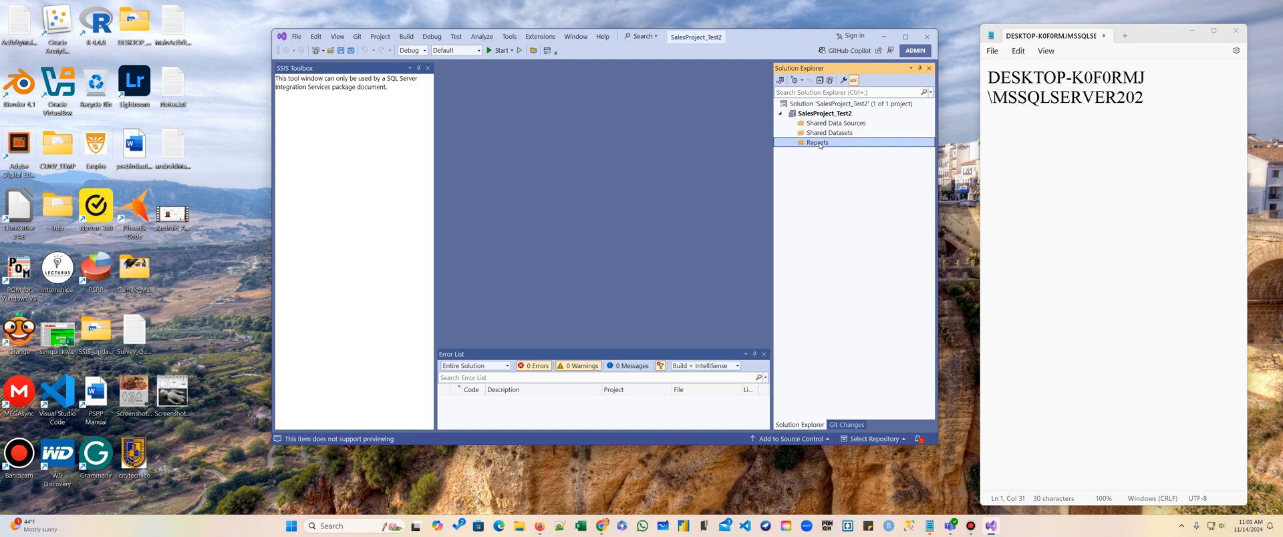
right_click(819, 145)
mouse_move(828, 161)
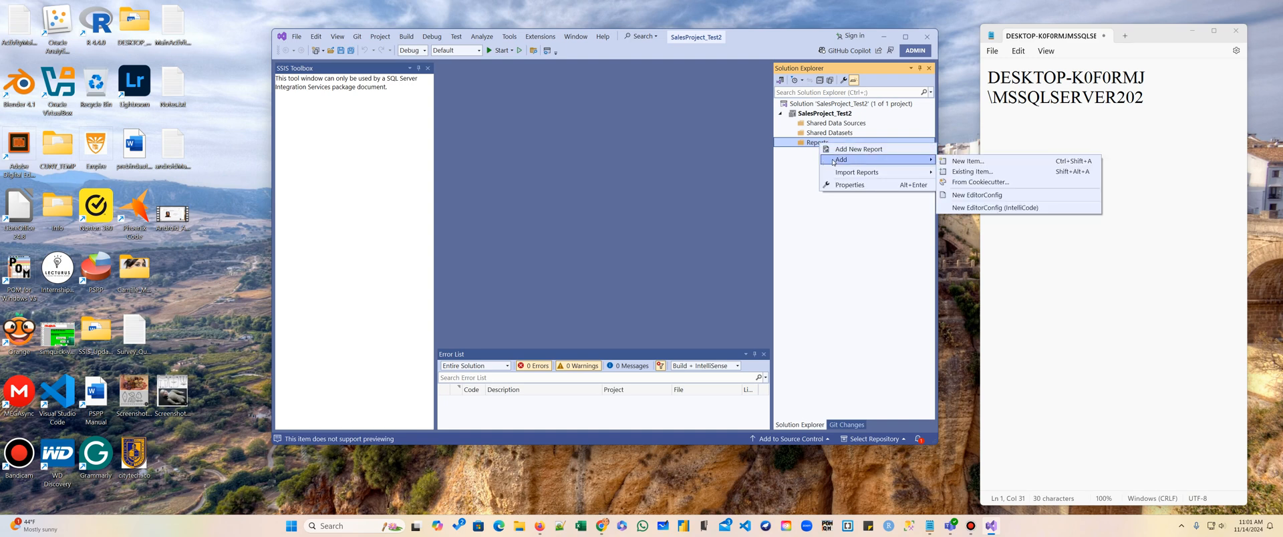
click(967, 163)
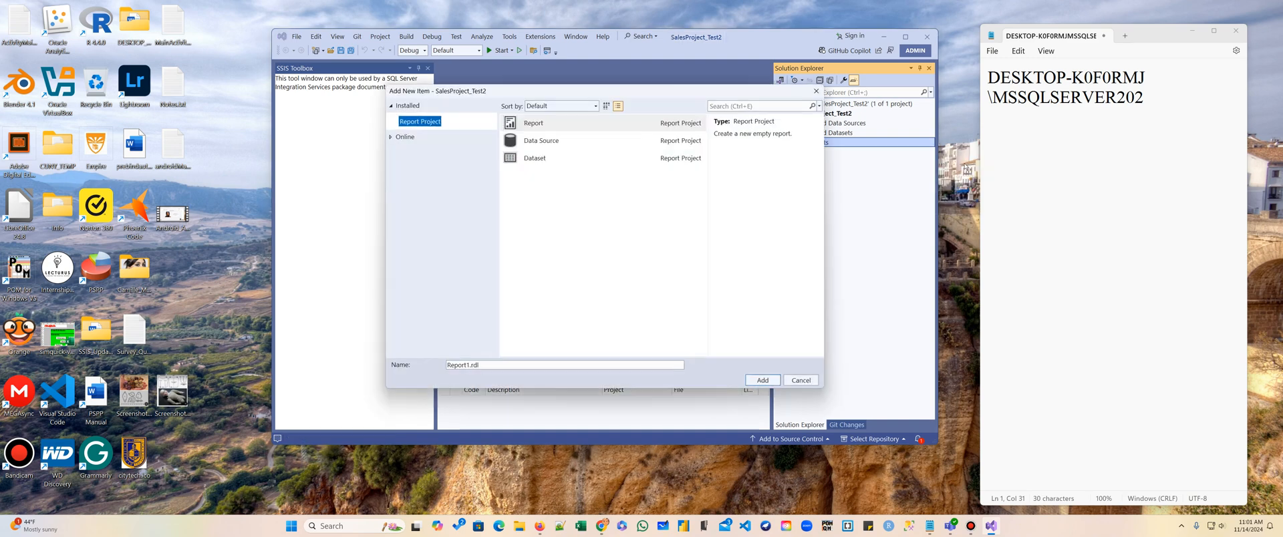
click(470, 366)
key(BackSpace)
key(BackSpace)
key(BackSpace)
key(BackSpace)
key(BackSpace)
key(BackSpace)
key(BackSpace)
text(Sales)
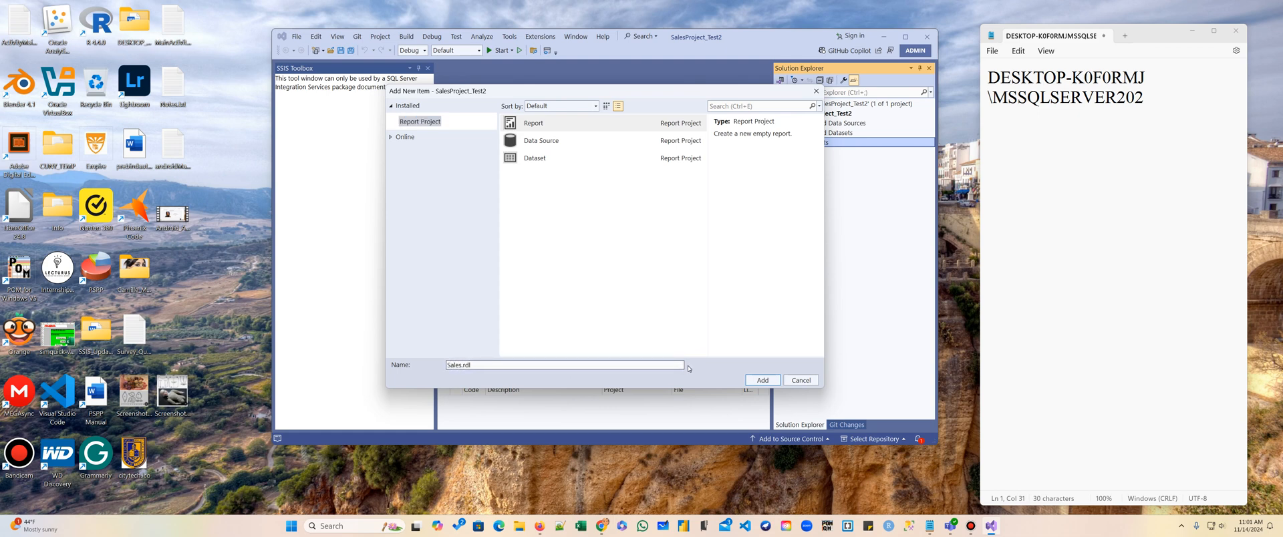
text(Calc)
click(768, 381)
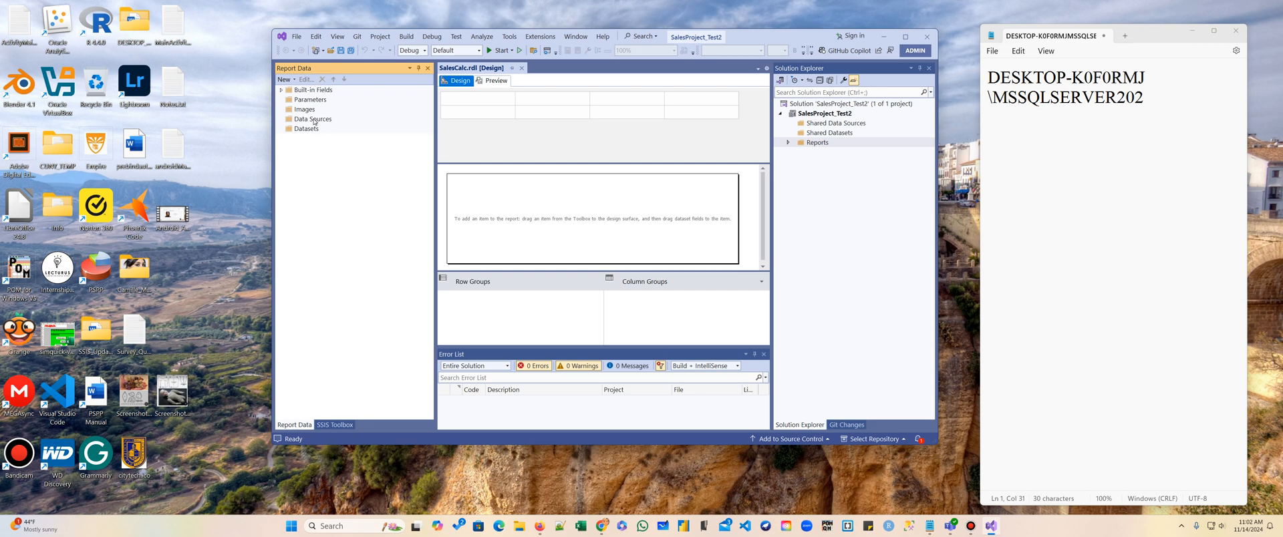
Add a report data source named ADW with the Microsoft SQL Server connection type.
drag(271, 141, 172, 141)
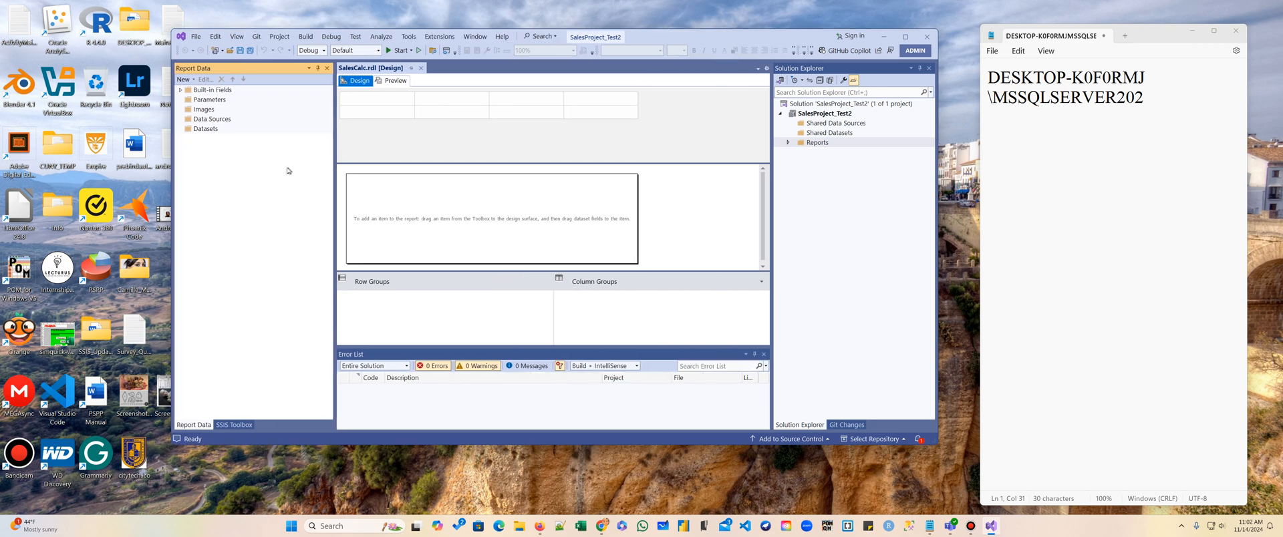
click(212, 120)
right_click(189, 121)
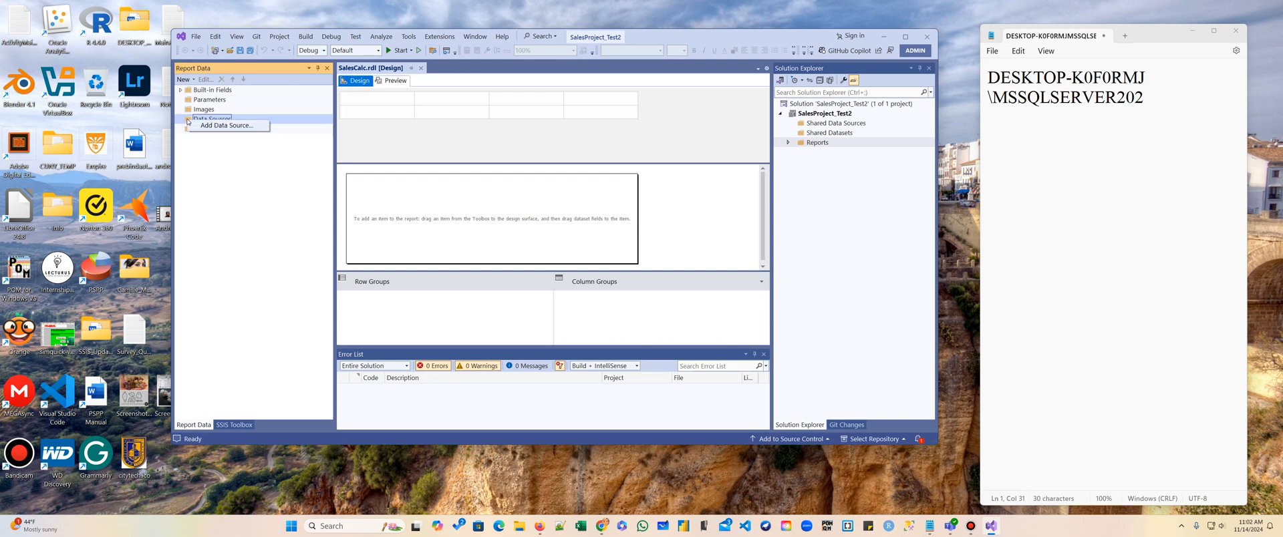
click(223, 126)
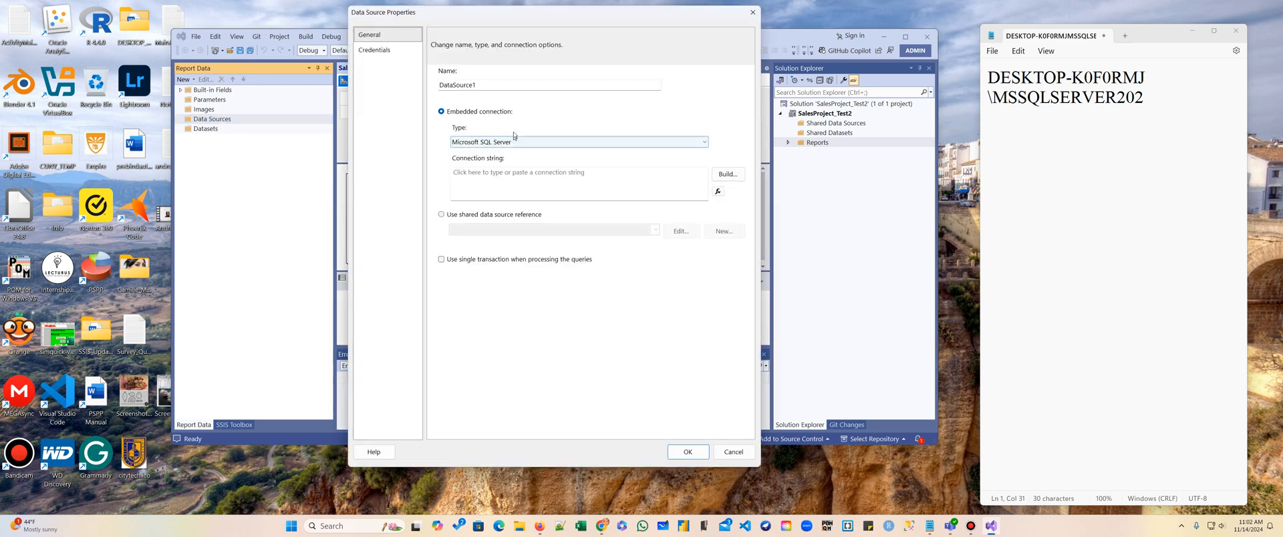
text(ADW)
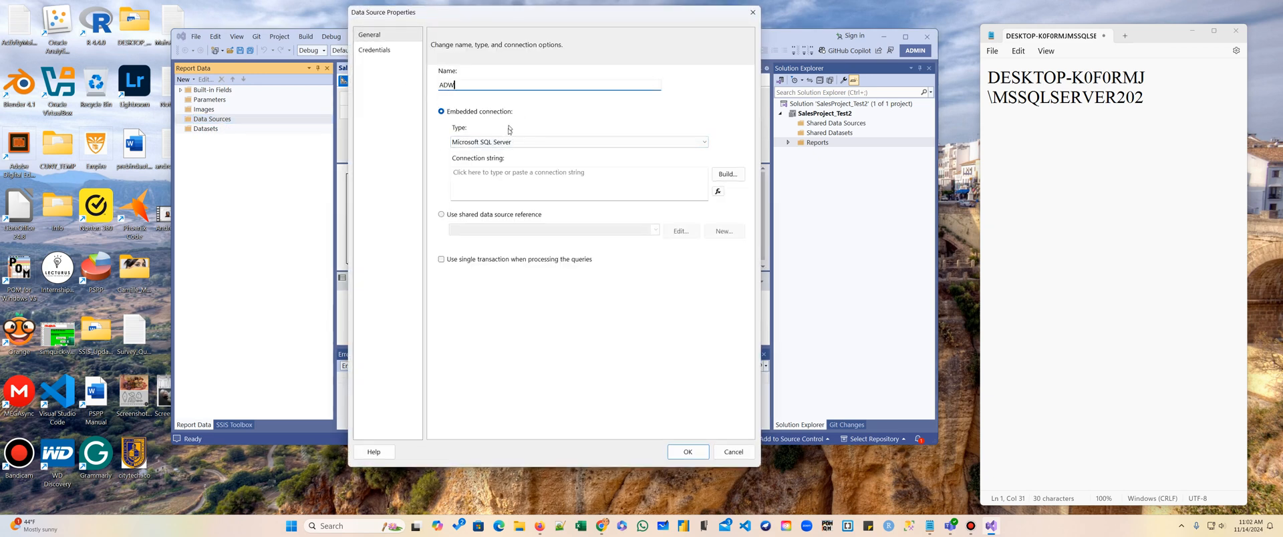
click(705, 143)
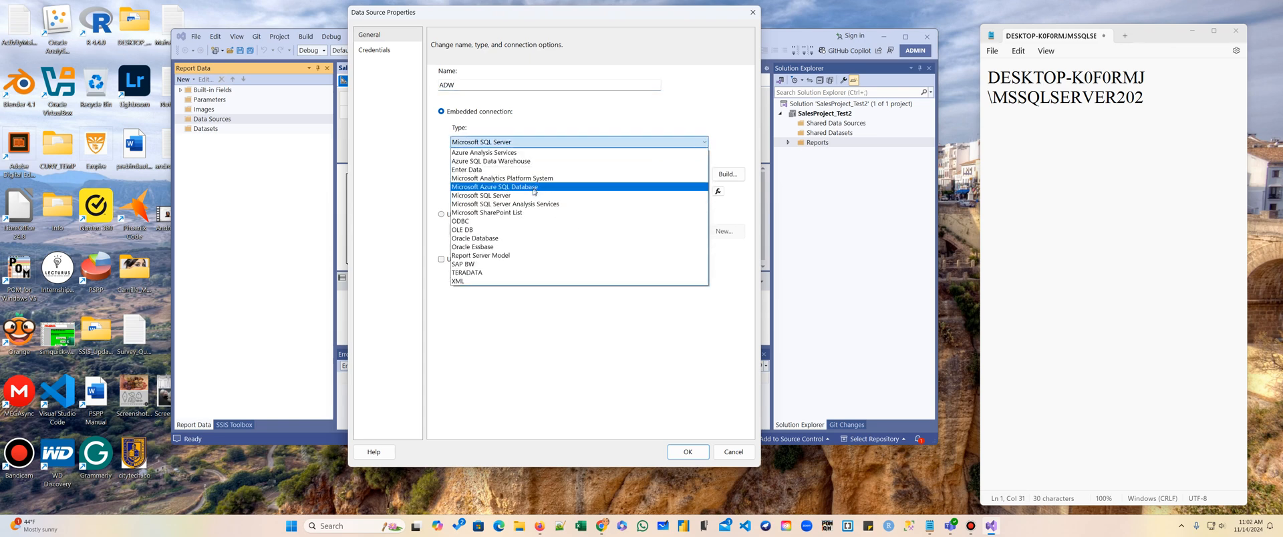
click(531, 195)
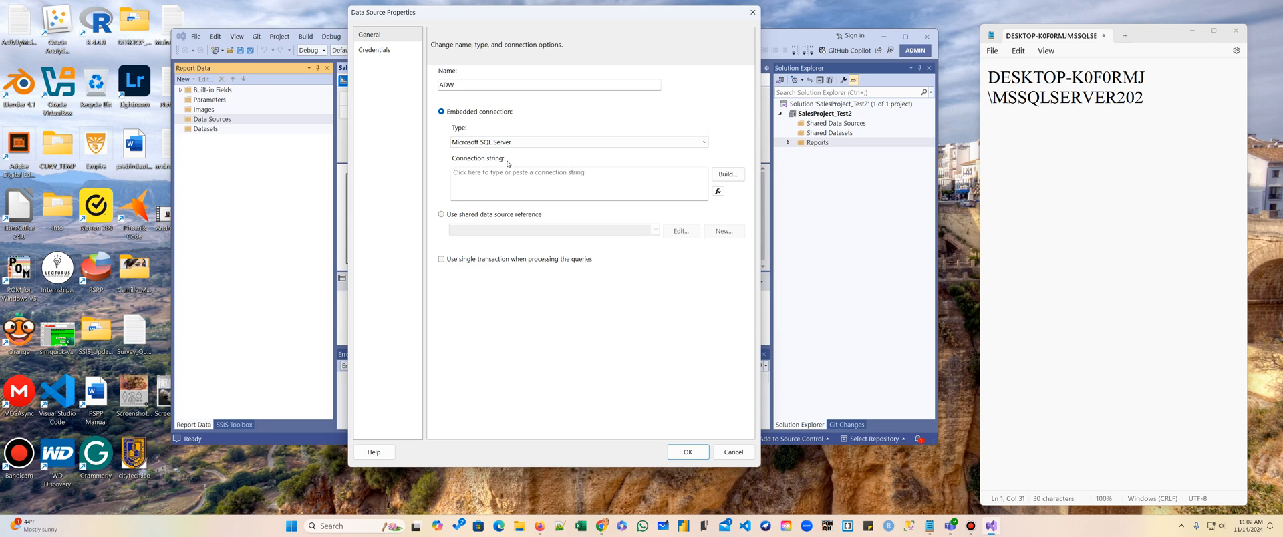
Open the CREATING a REPORT_Part1.docx notes document from the cs4704\SSRS_Updated folder on drive F:.
click(520, 527)
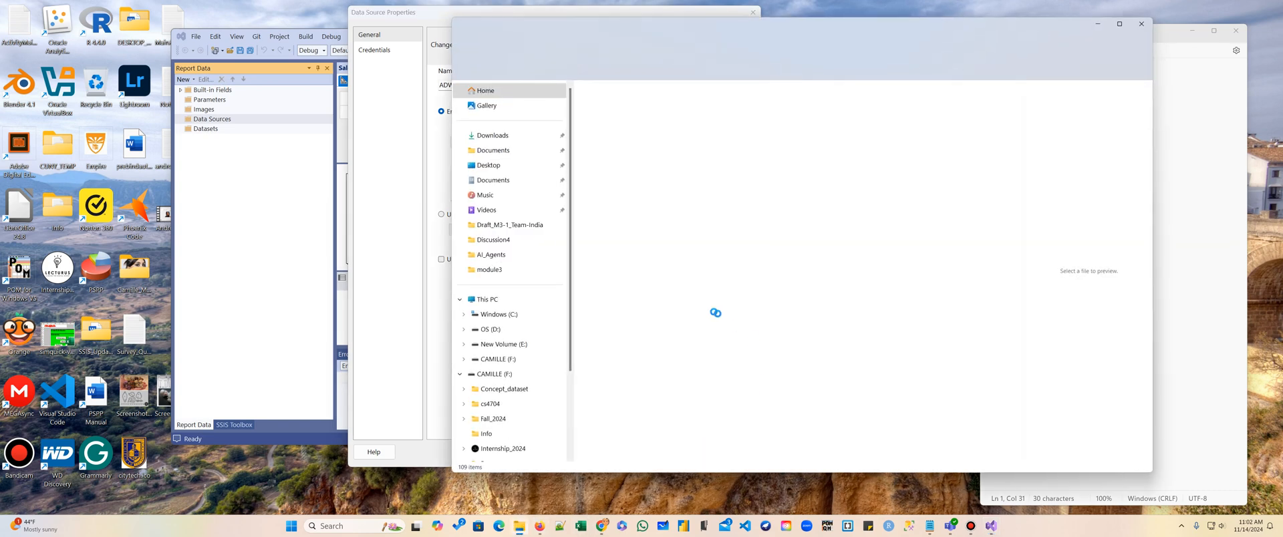
click(509, 359)
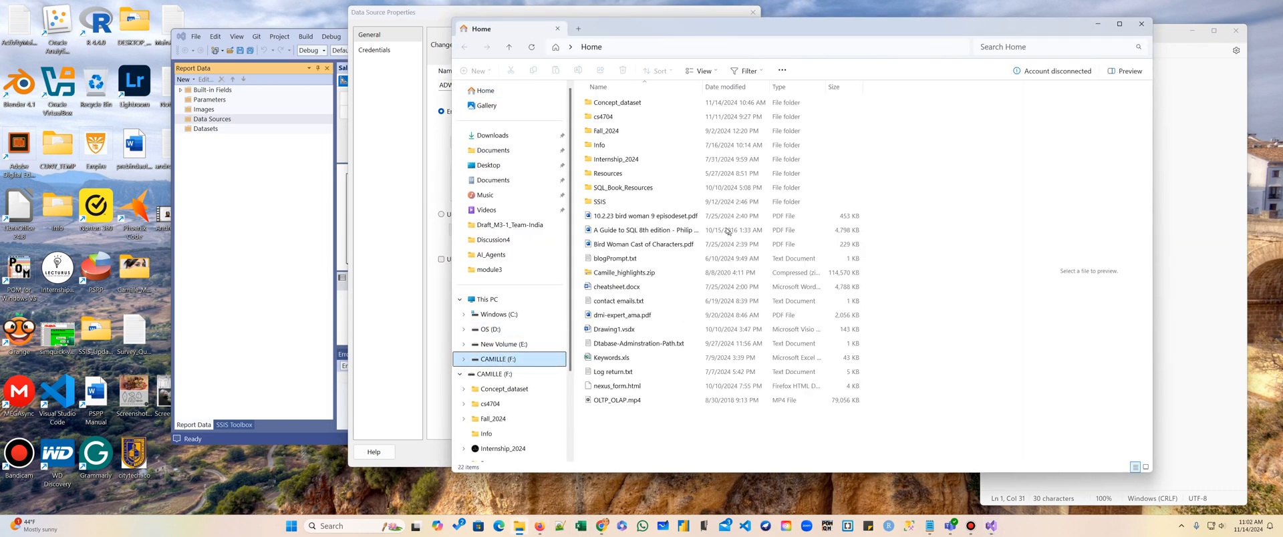
double_click(616, 119)
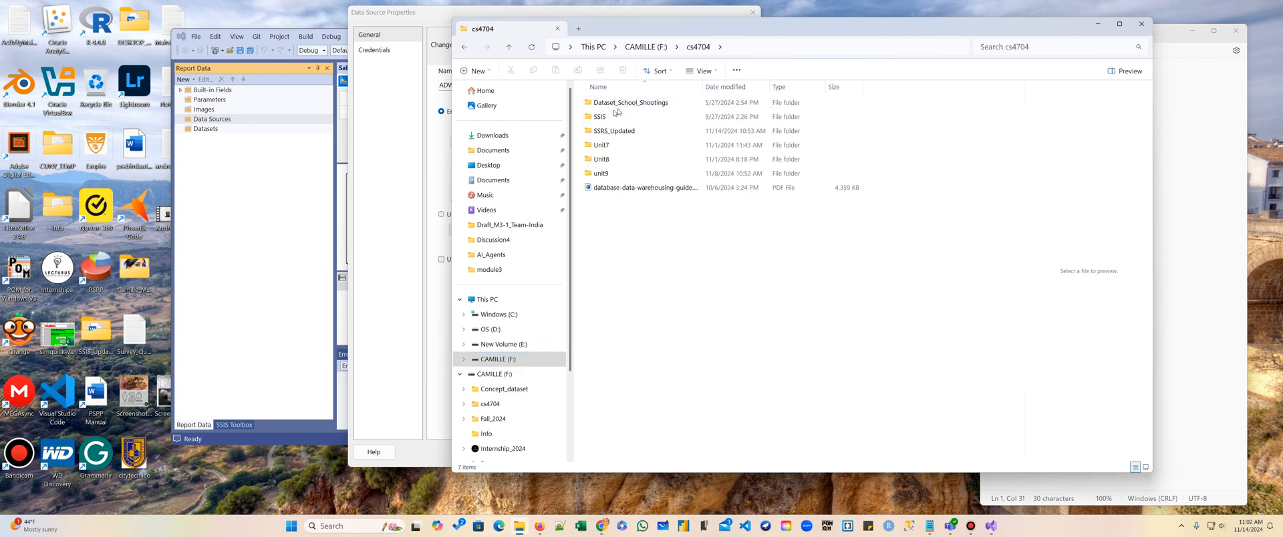
click(615, 133)
double_click(615, 133)
double_click(658, 105)
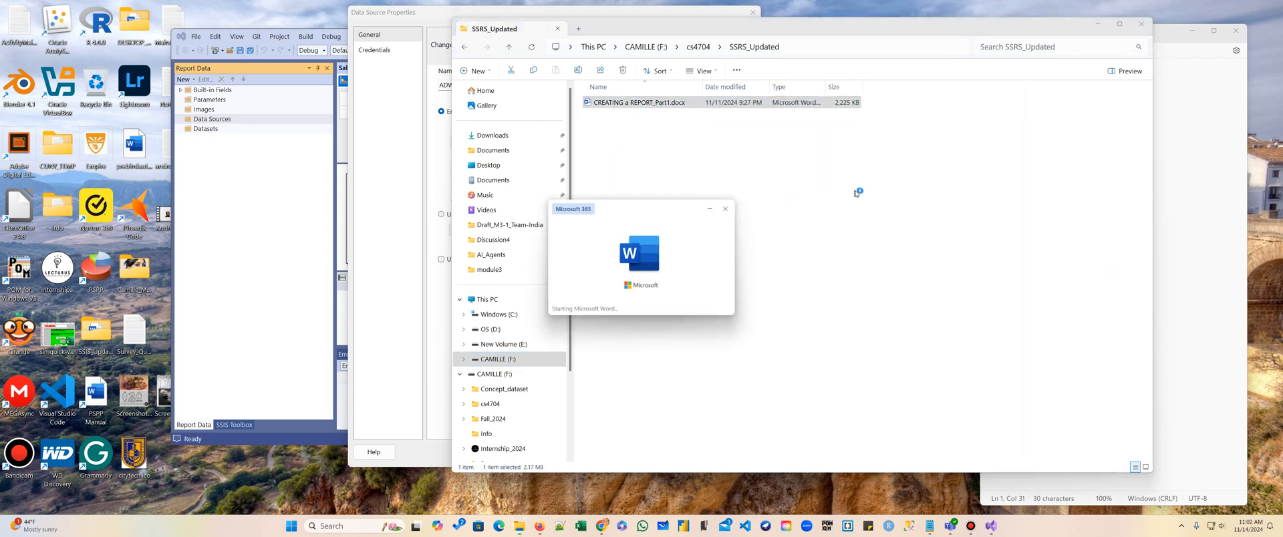
Scroll the notes to the data source instructions, copy the sample connection string, and minimize the document.
scroll(919, 283, down, 15)
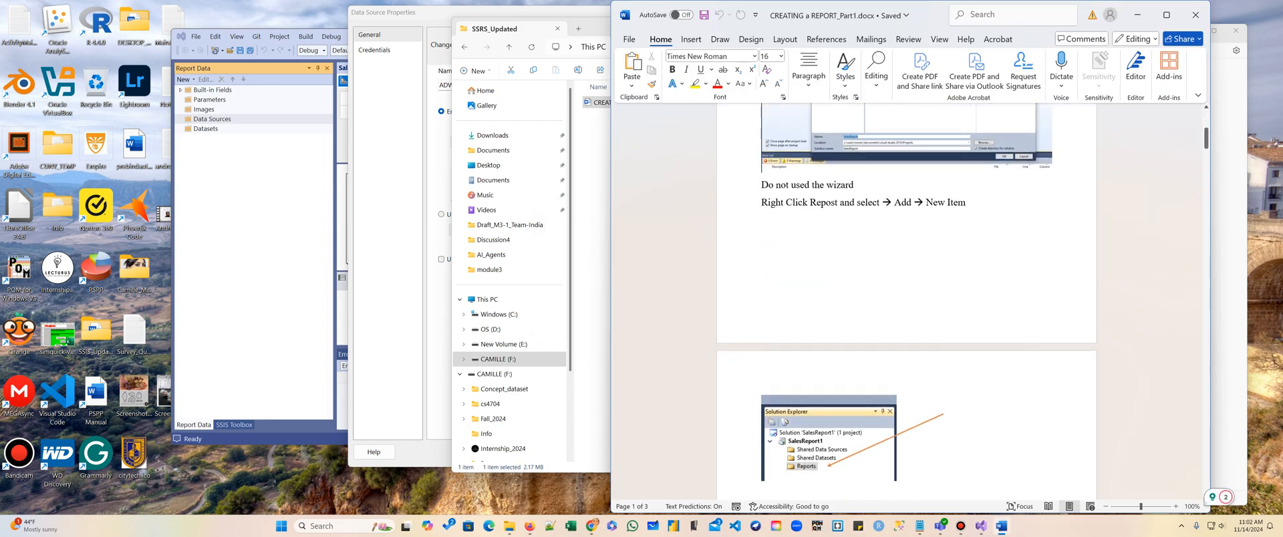
scroll(919, 264, down, 10)
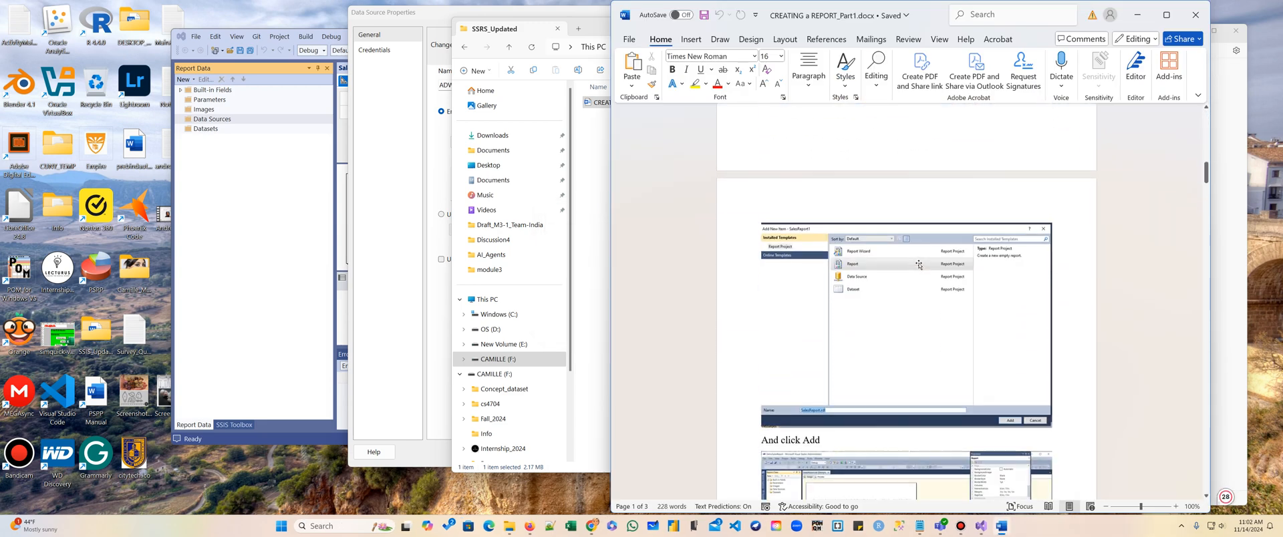
scroll(916, 252, down, 3)
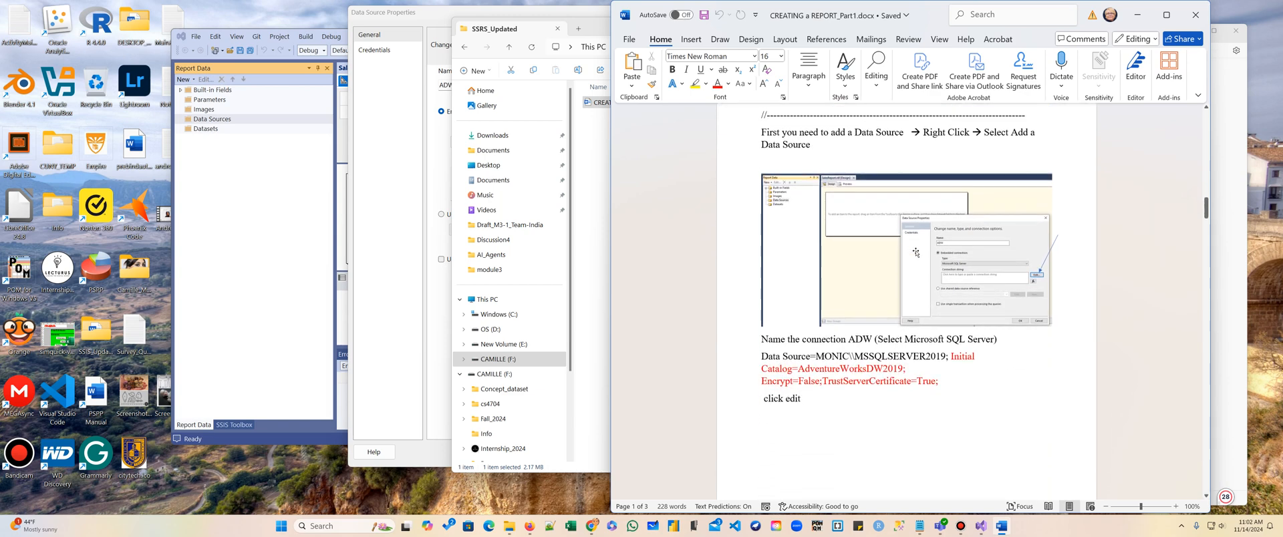
drag(762, 266, 939, 294)
right_click(904, 292)
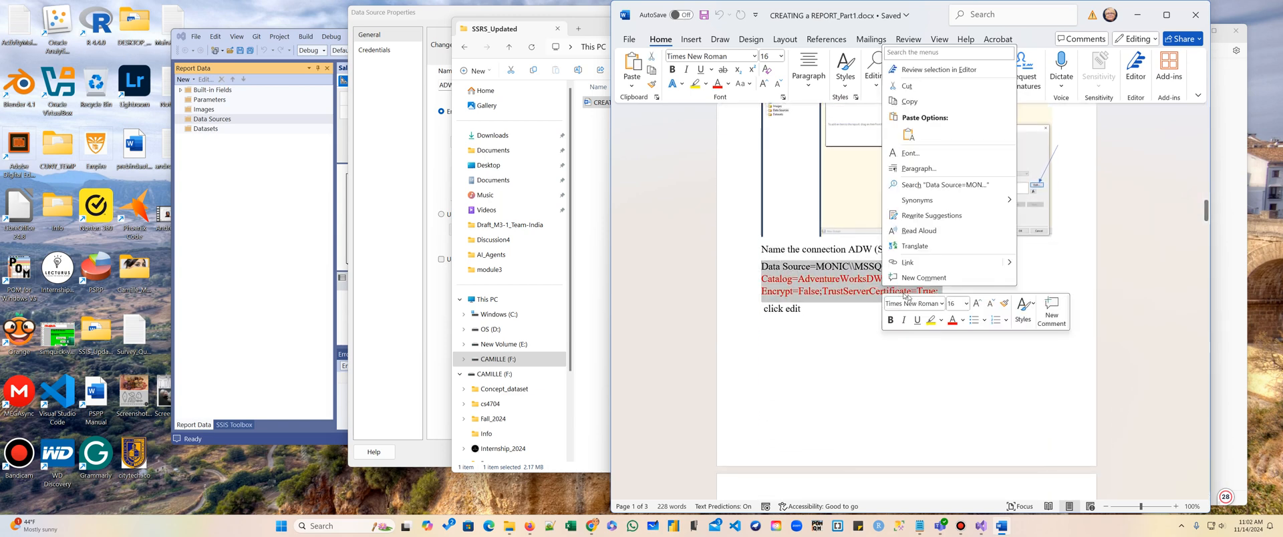
click(932, 104)
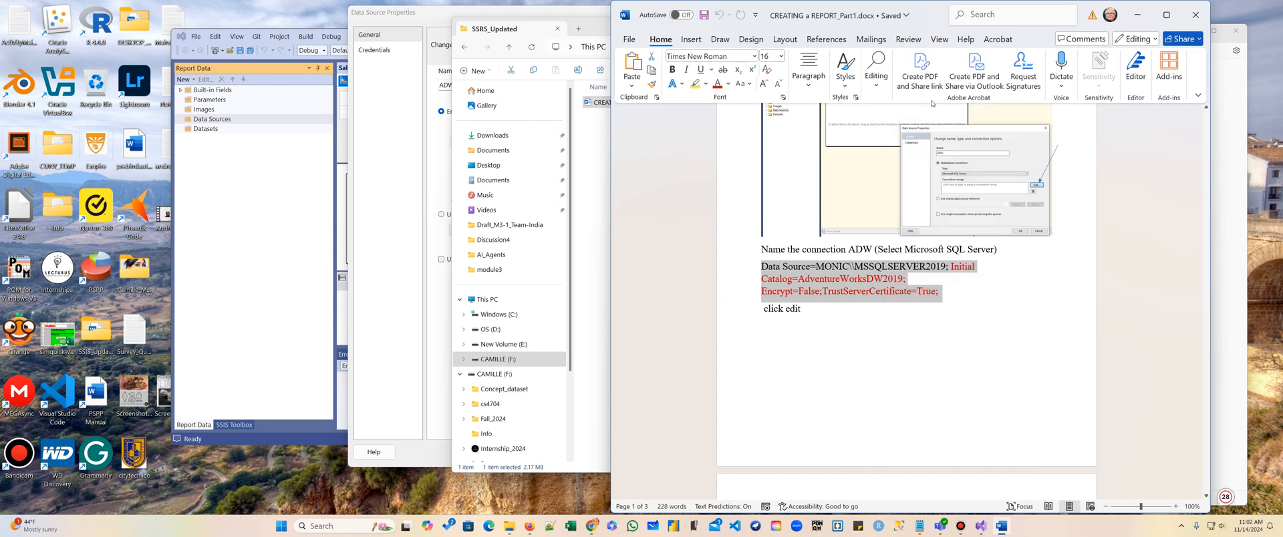
click(1136, 15)
click(1097, 24)
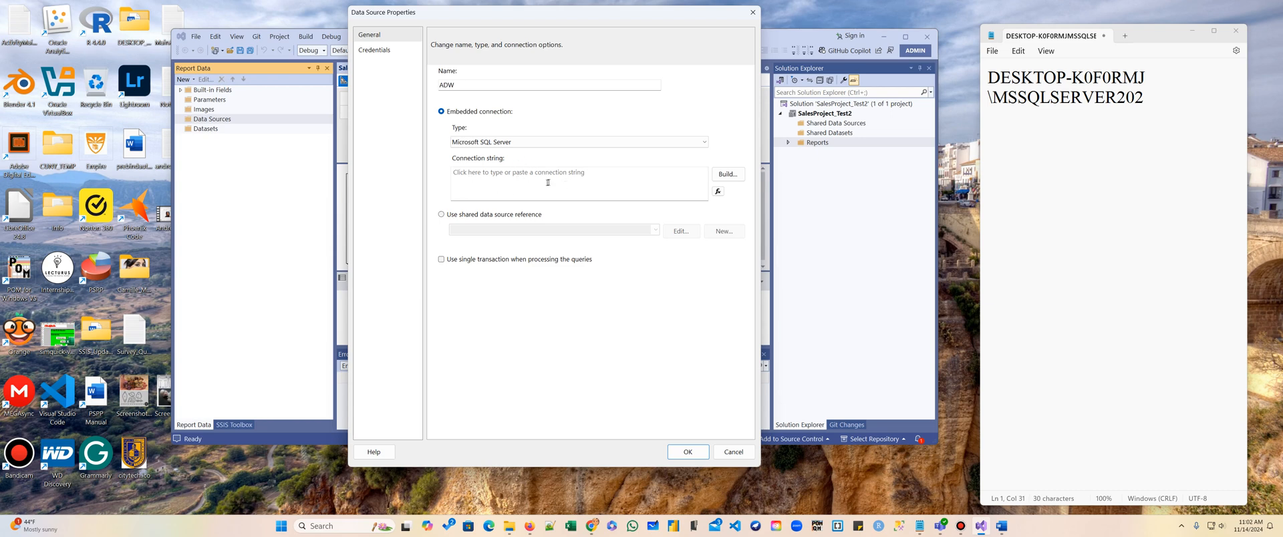
Build the connection string using the server name from Notepad and the AdventureWorksDW2022 database.
click(727, 175)
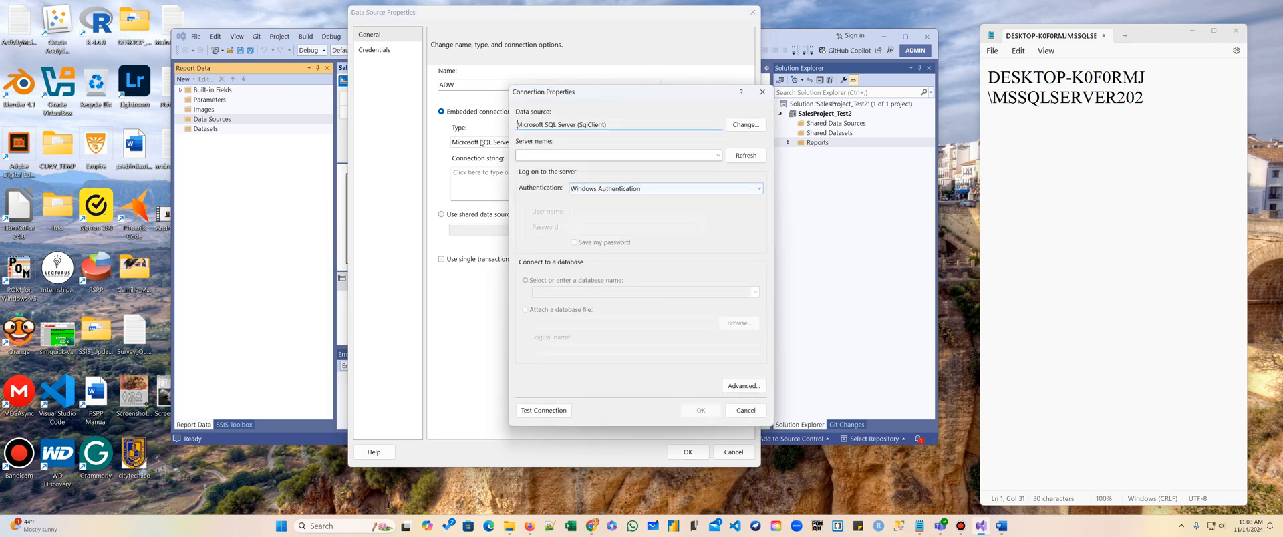
drag(1134, 158, 987, 80)
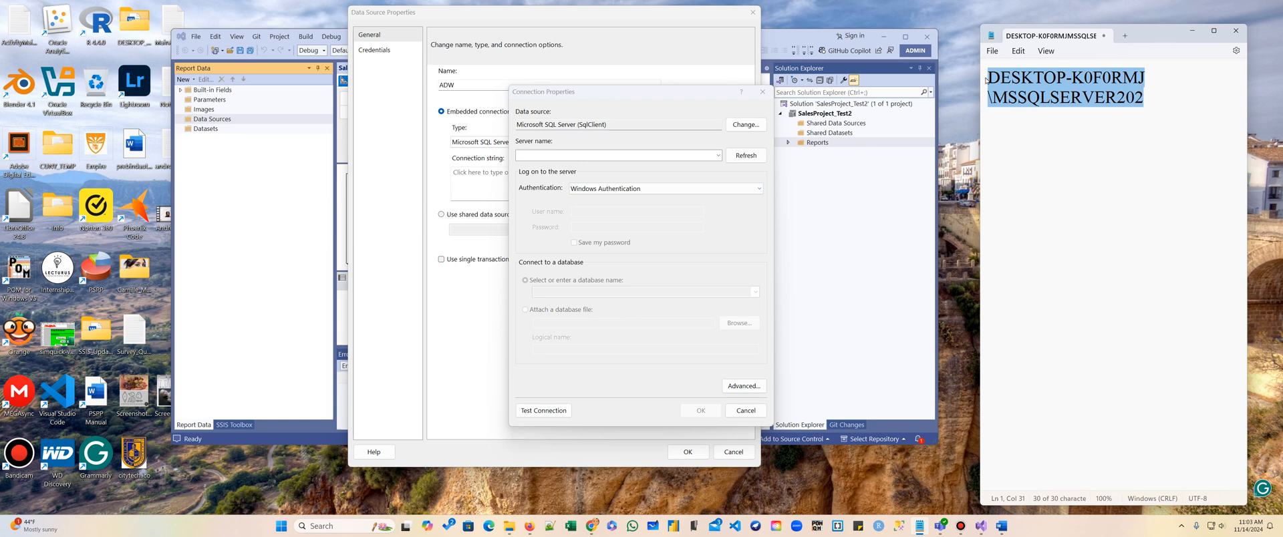
click(639, 154)
key(ctrl+v)
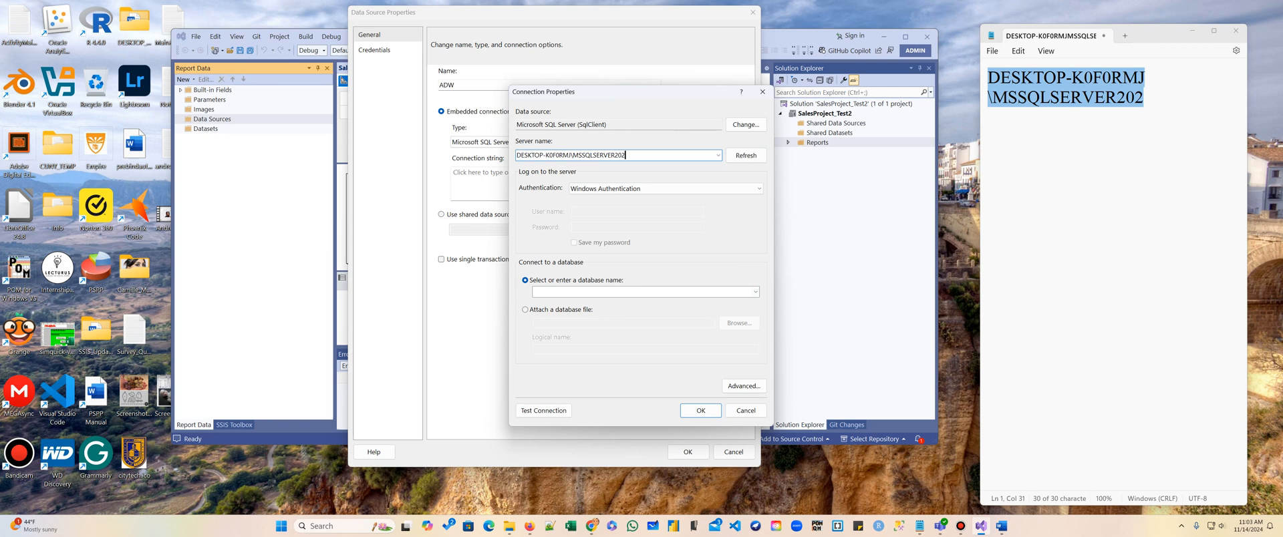
click(755, 292)
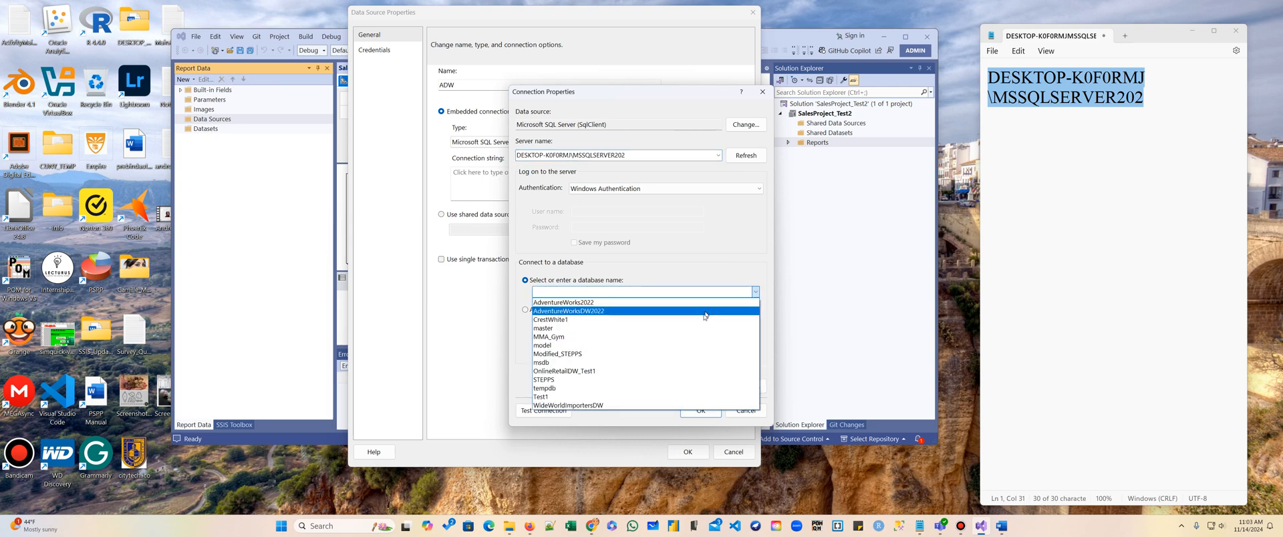
click(644, 311)
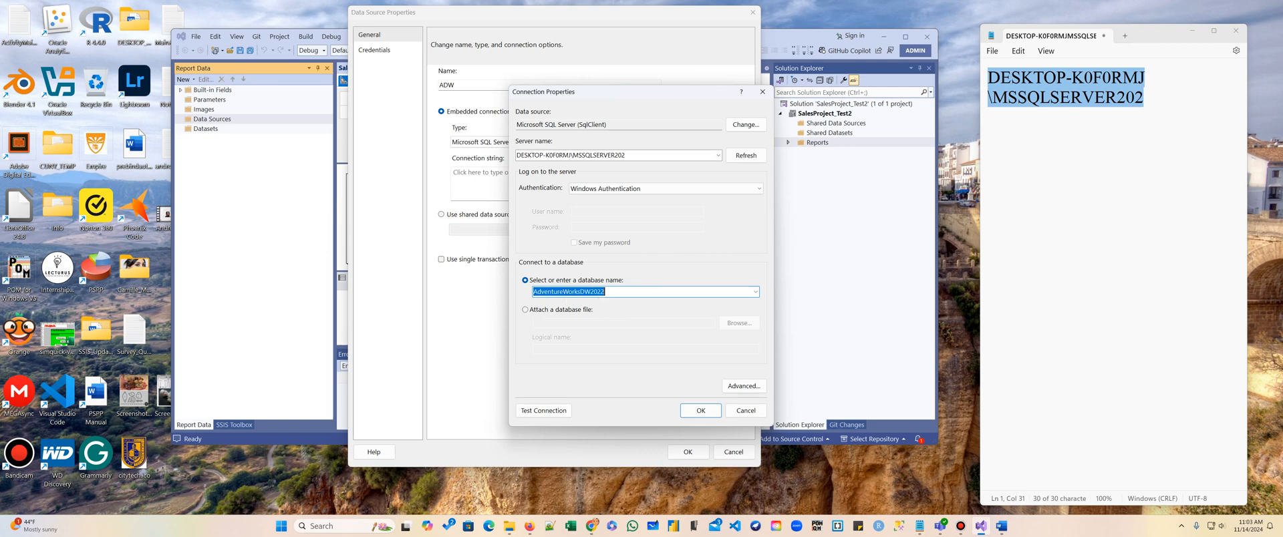
click(691, 411)
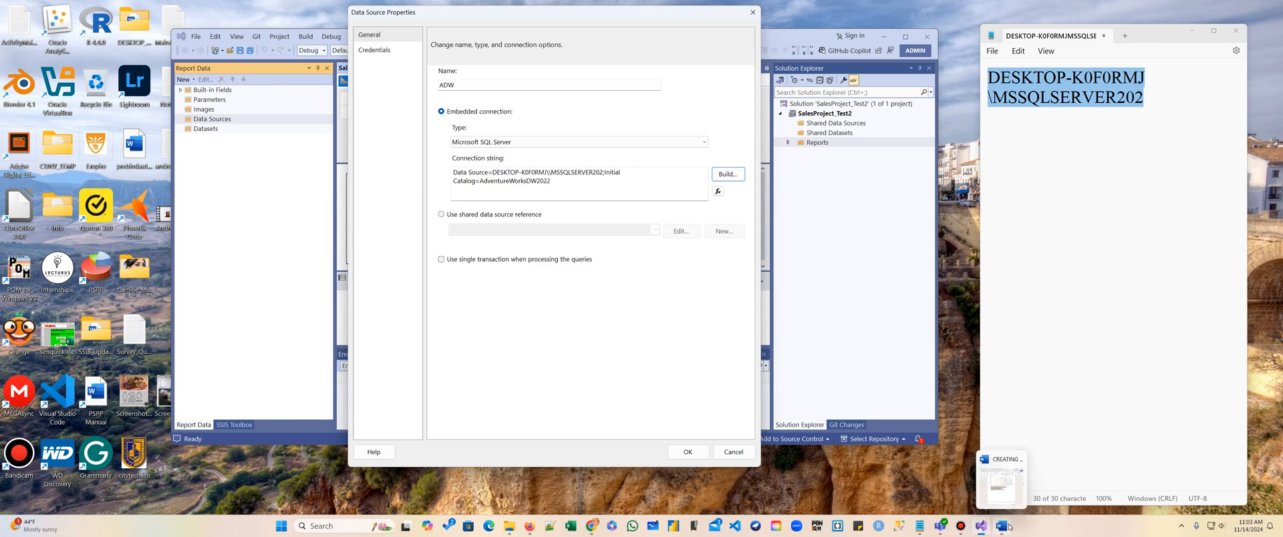
Copy Encrypt=False;TrustServerCertificate=True; from the notes and append it to the connection string.
click(1016, 461)
click(856, 307)
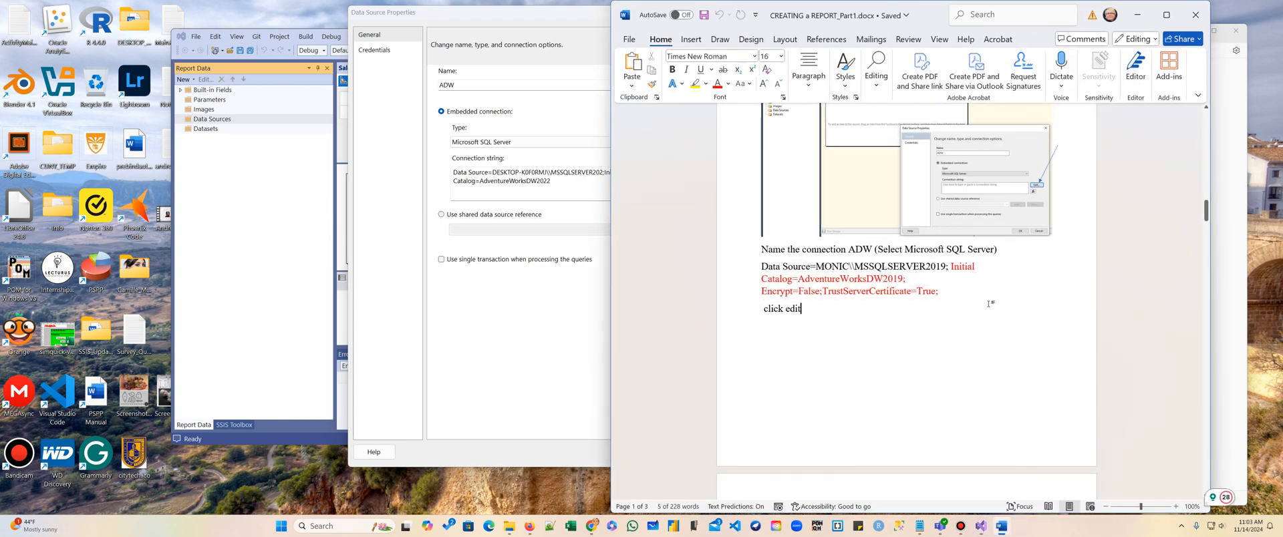
drag(761, 292, 938, 292)
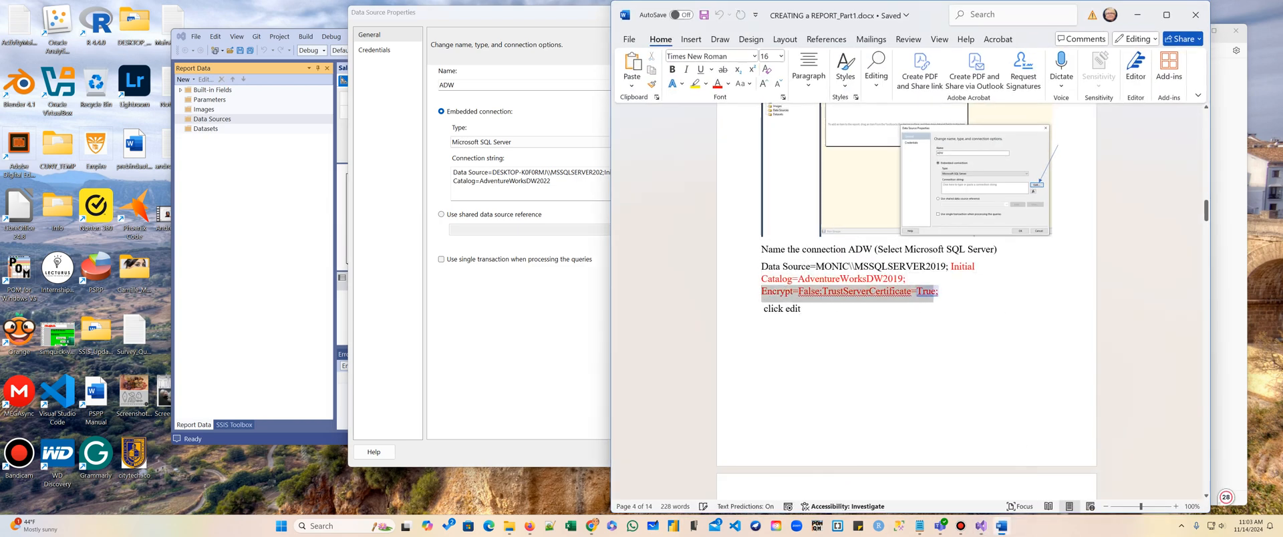
right_click(928, 294)
click(974, 106)
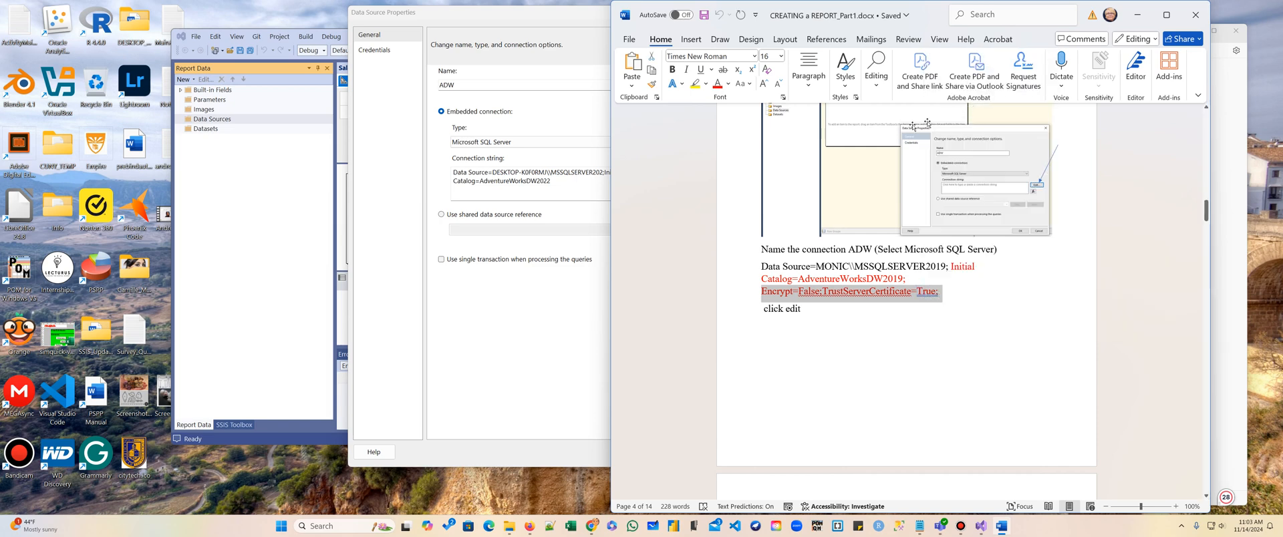
click(592, 190)
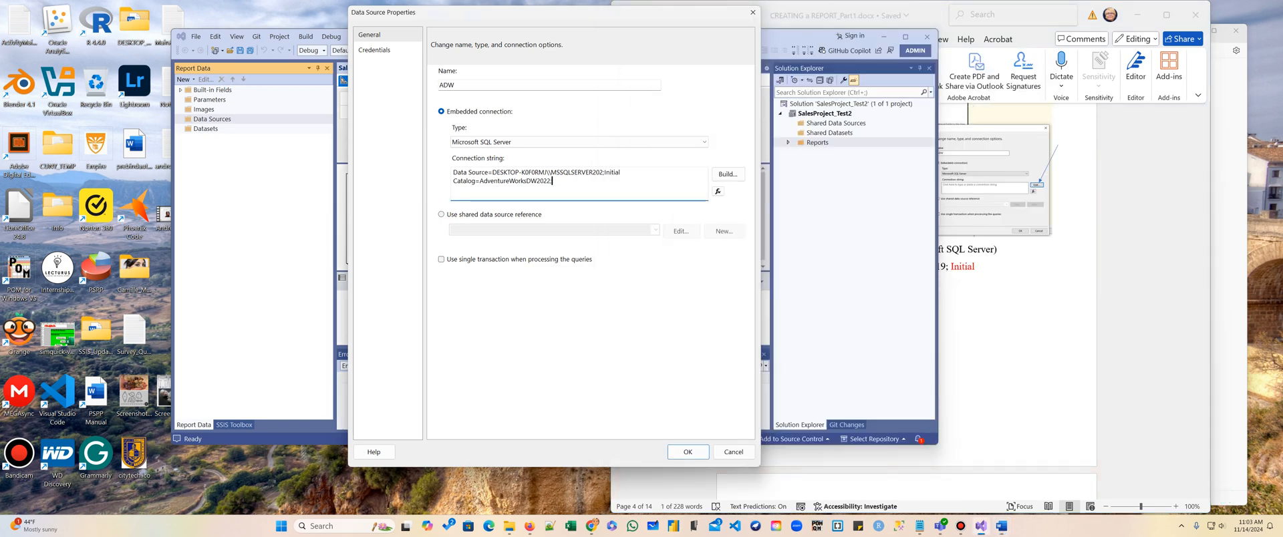
key(ctrl+v)
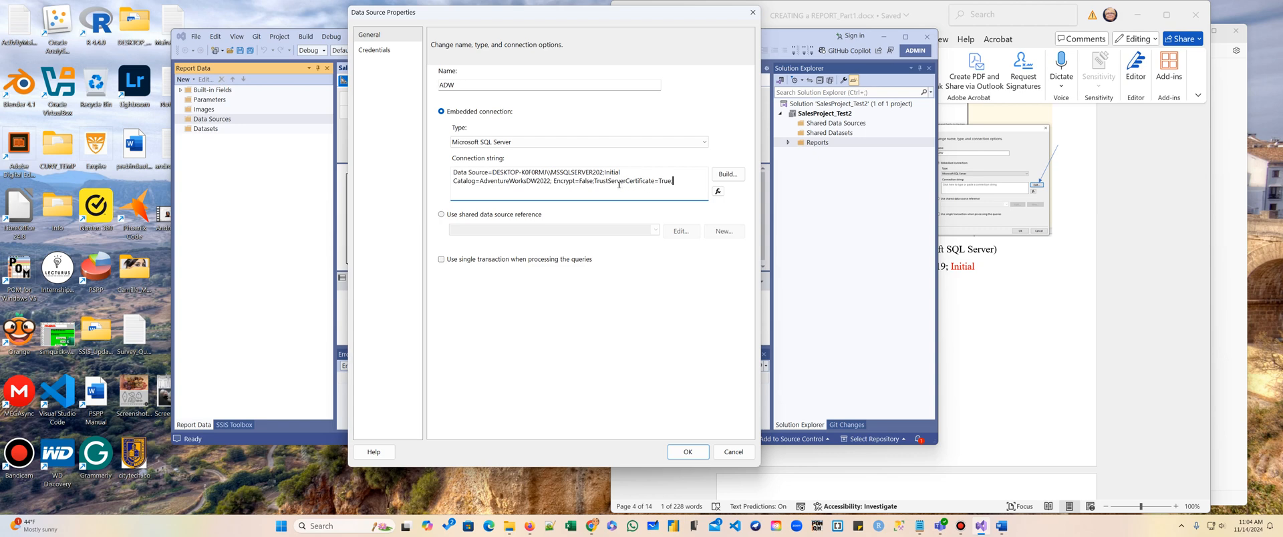
Review the data source's credentials and save the ADW data source properties.
click(370, 51)
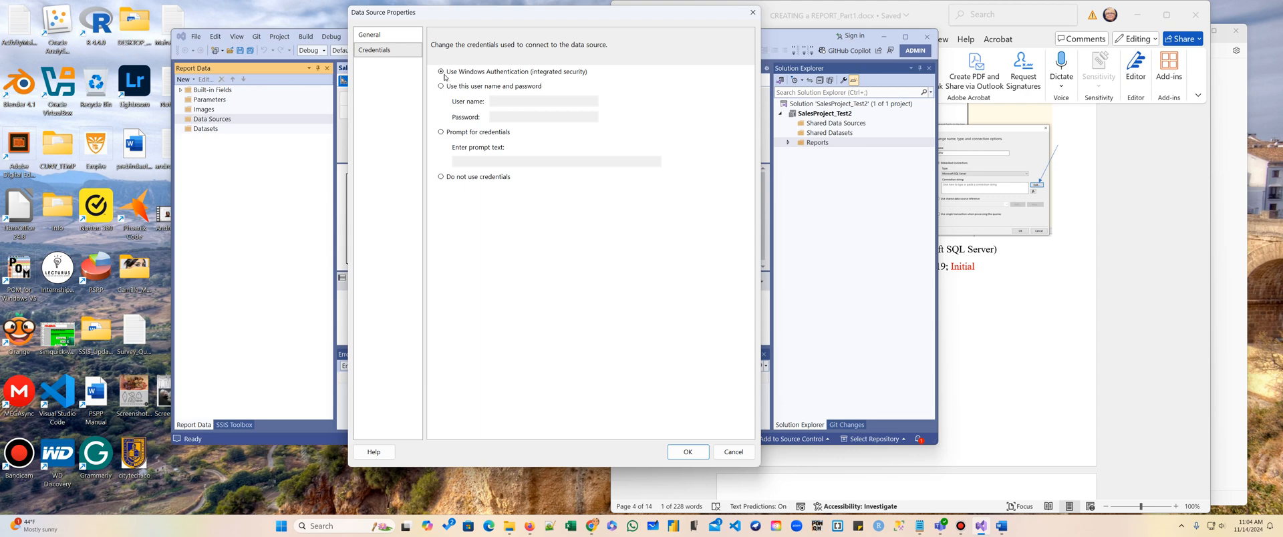
click(370, 34)
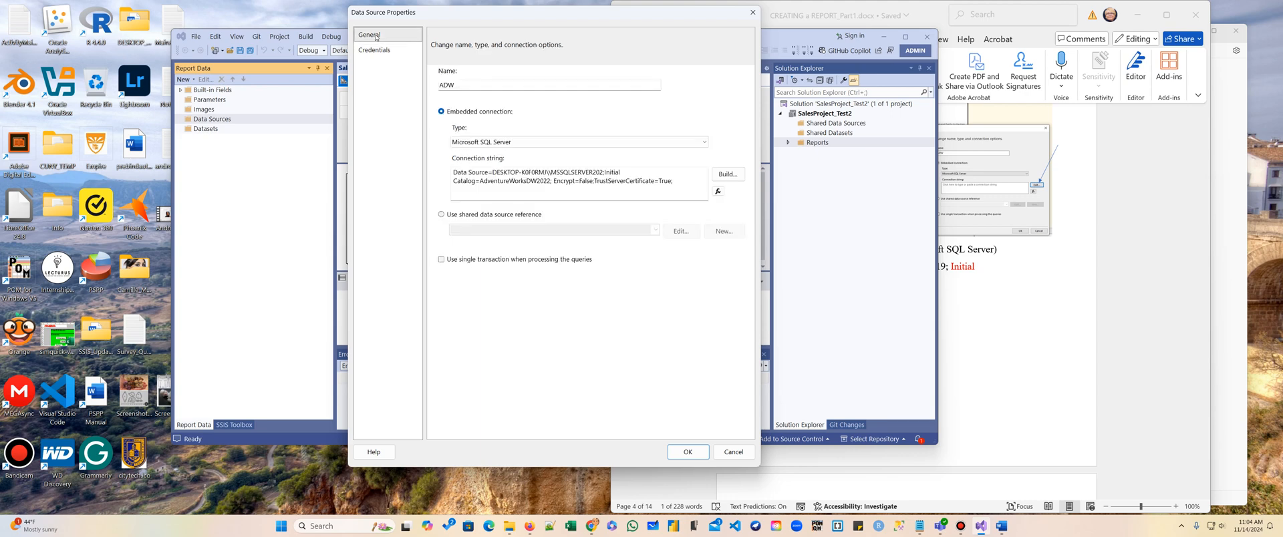
click(692, 453)
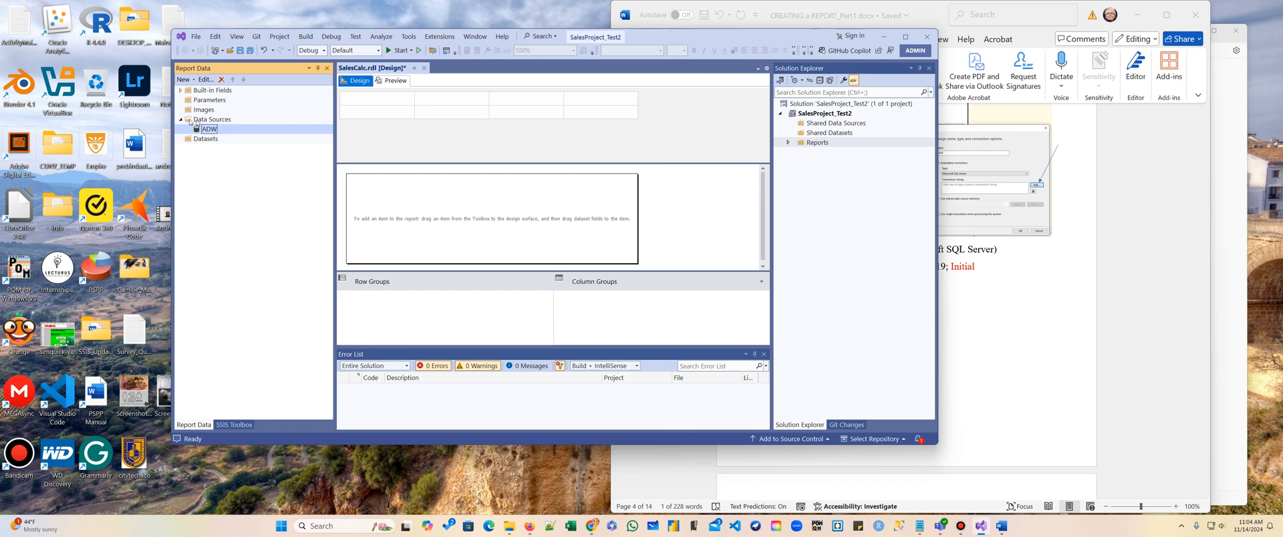
Try to add an embedded dataset on the ADW data source and open its Query Designer.
click(204, 141)
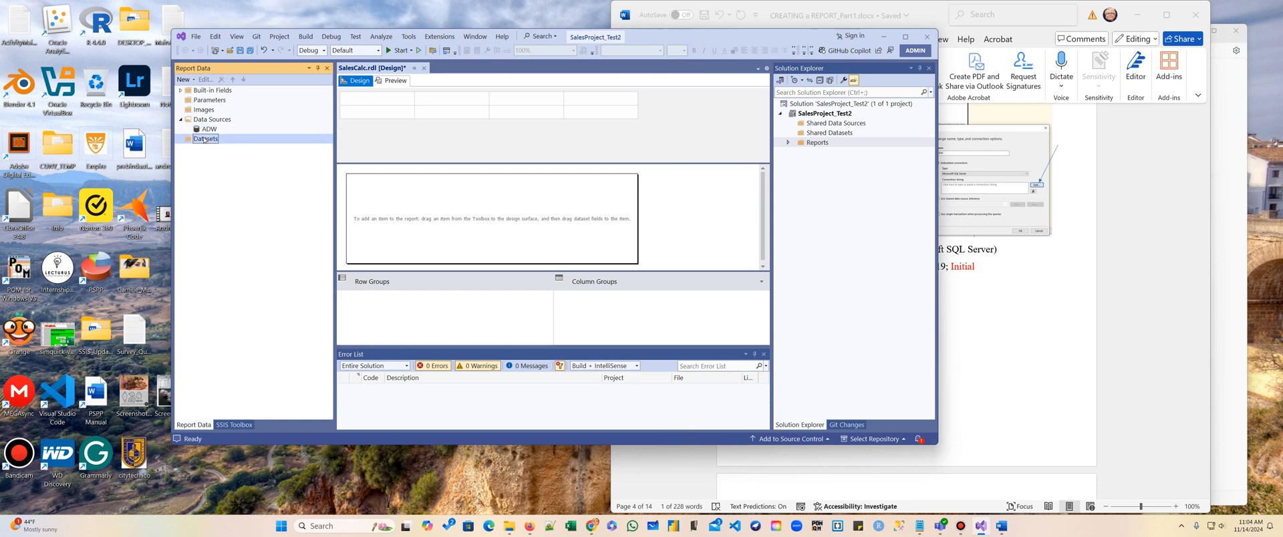
right_click(204, 141)
click(229, 145)
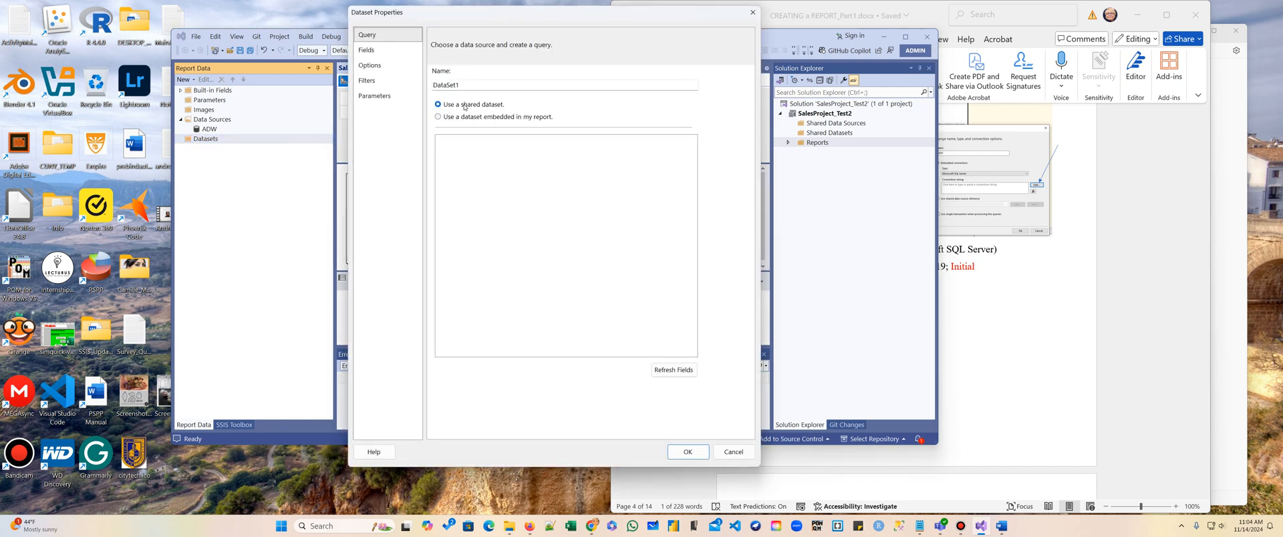
click(436, 118)
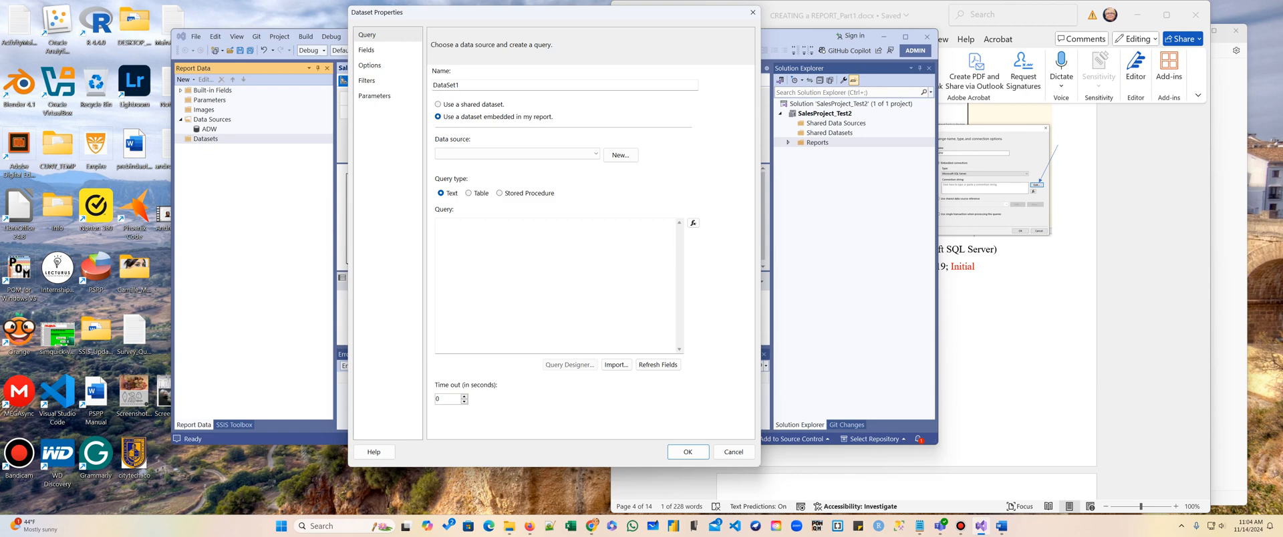
click(578, 148)
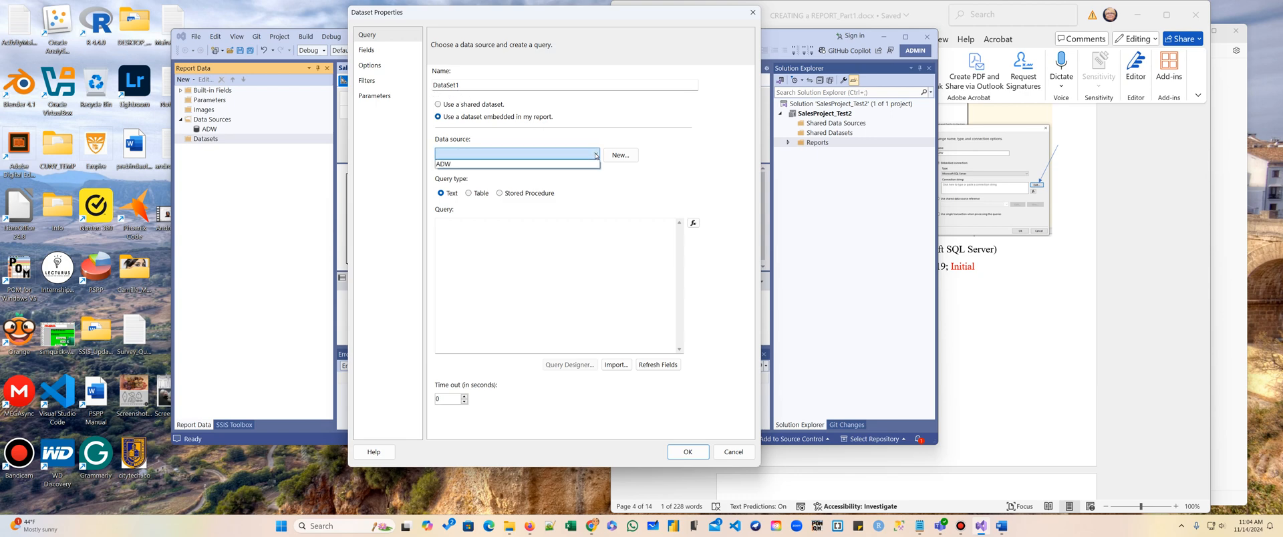
click(579, 167)
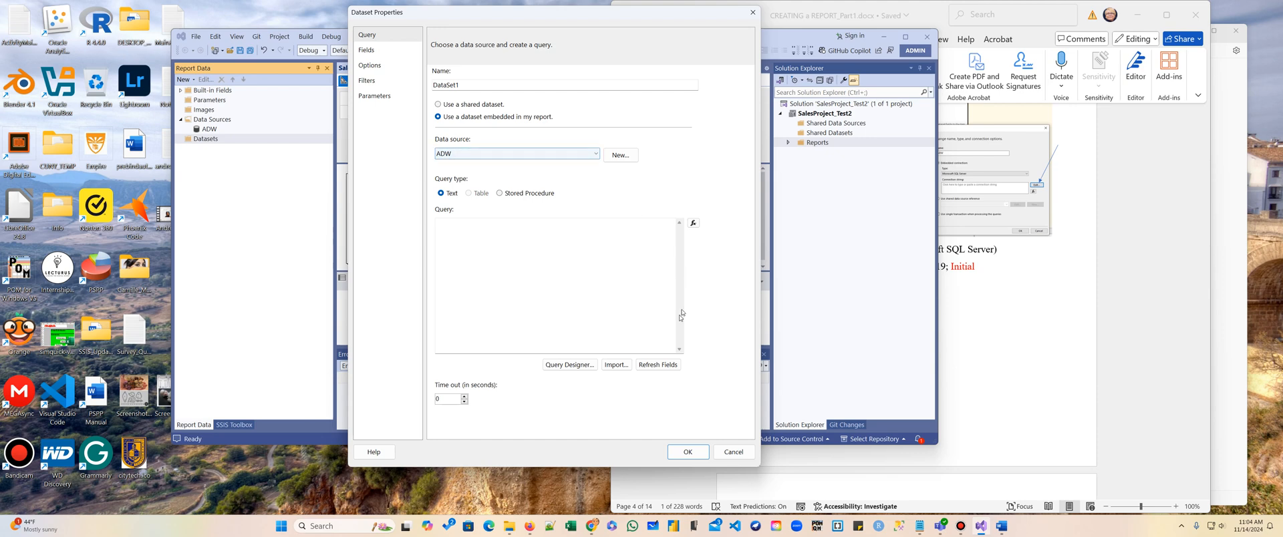
click(562, 365)
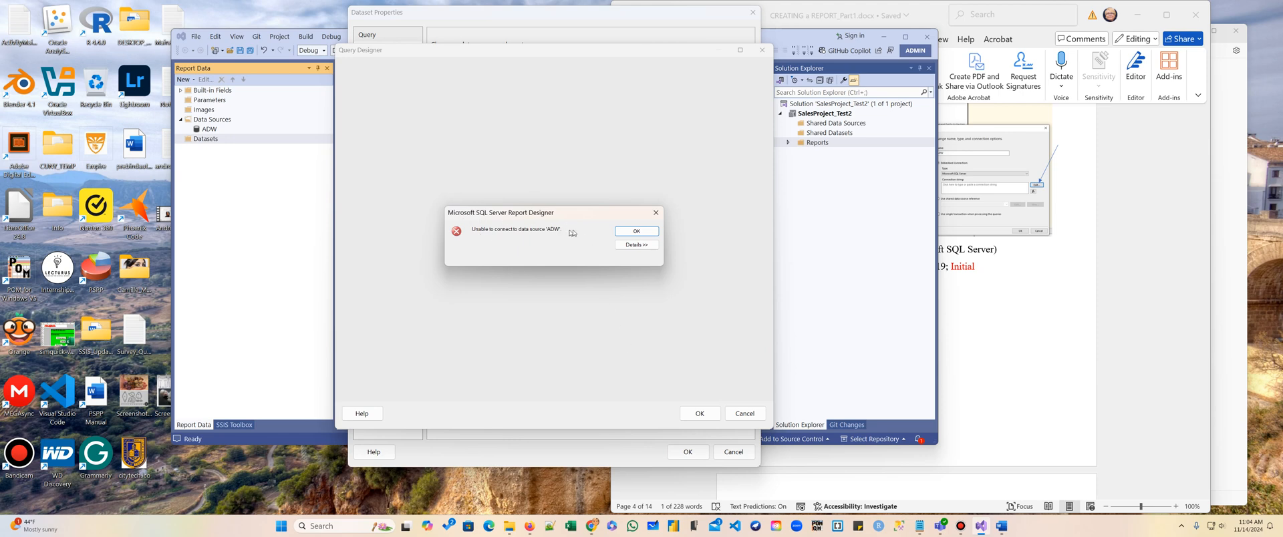
click(635, 231)
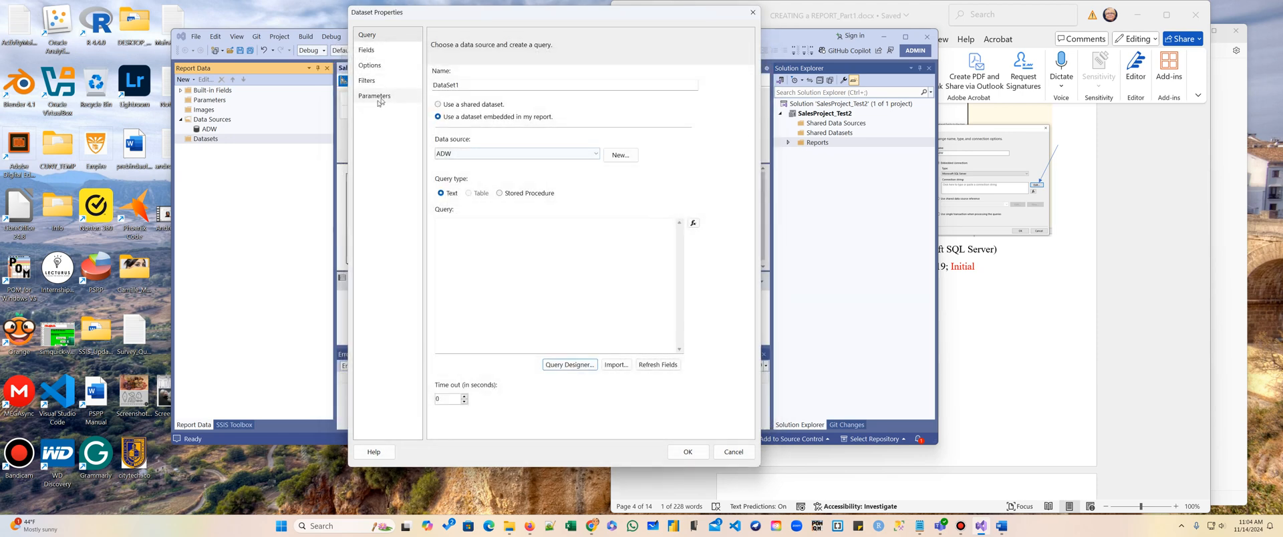
click(753, 13)
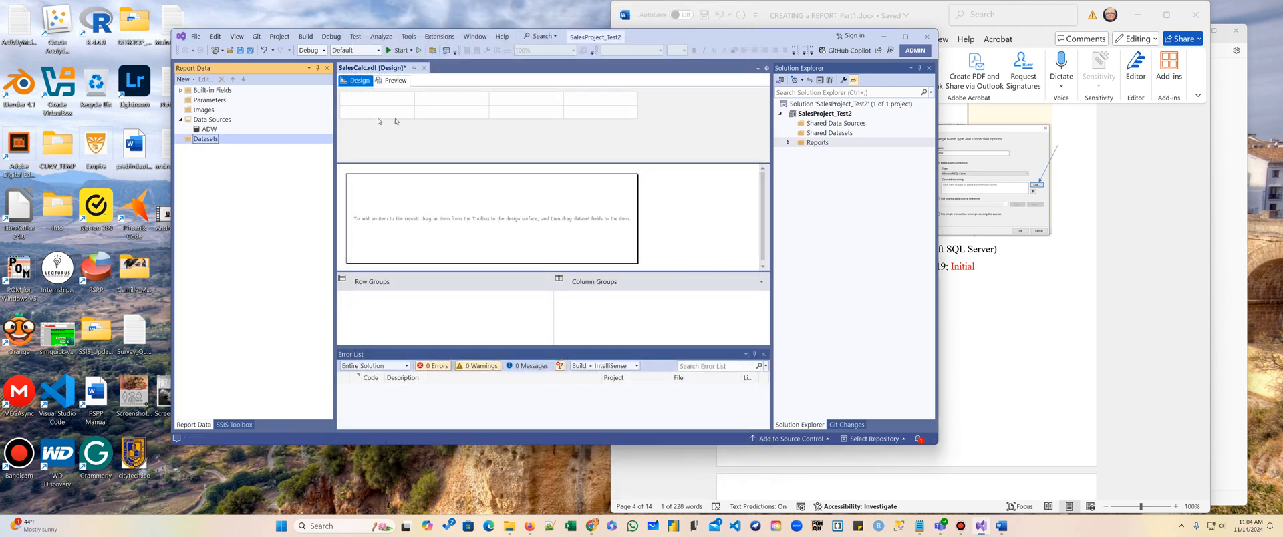
Open the ADW data source properties and check its credential settings.
click(205, 129)
right_click(210, 129)
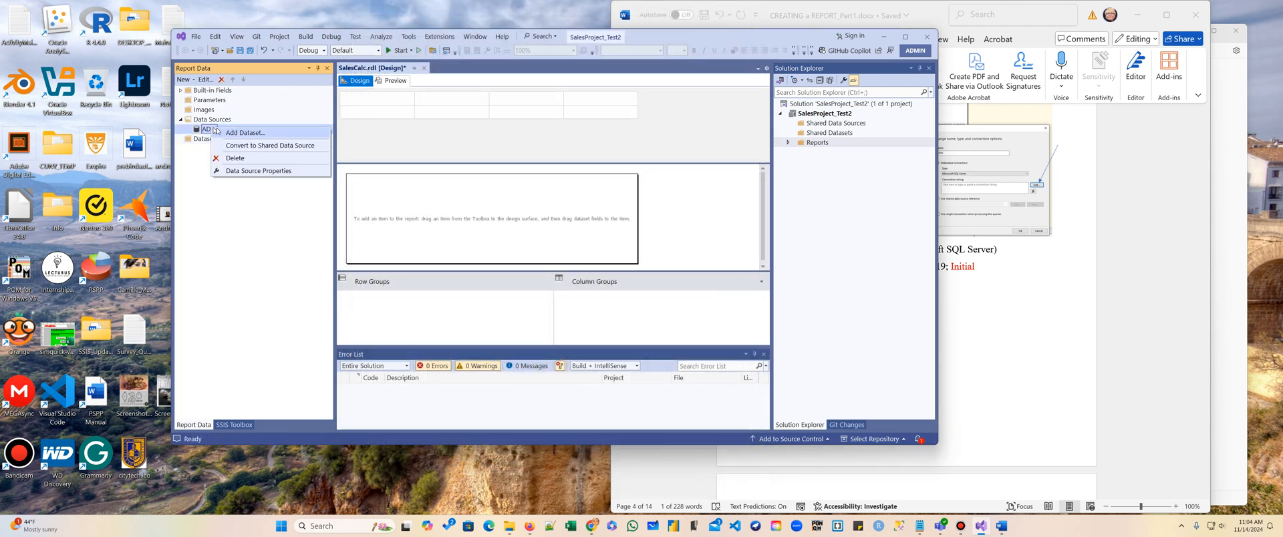
click(258, 170)
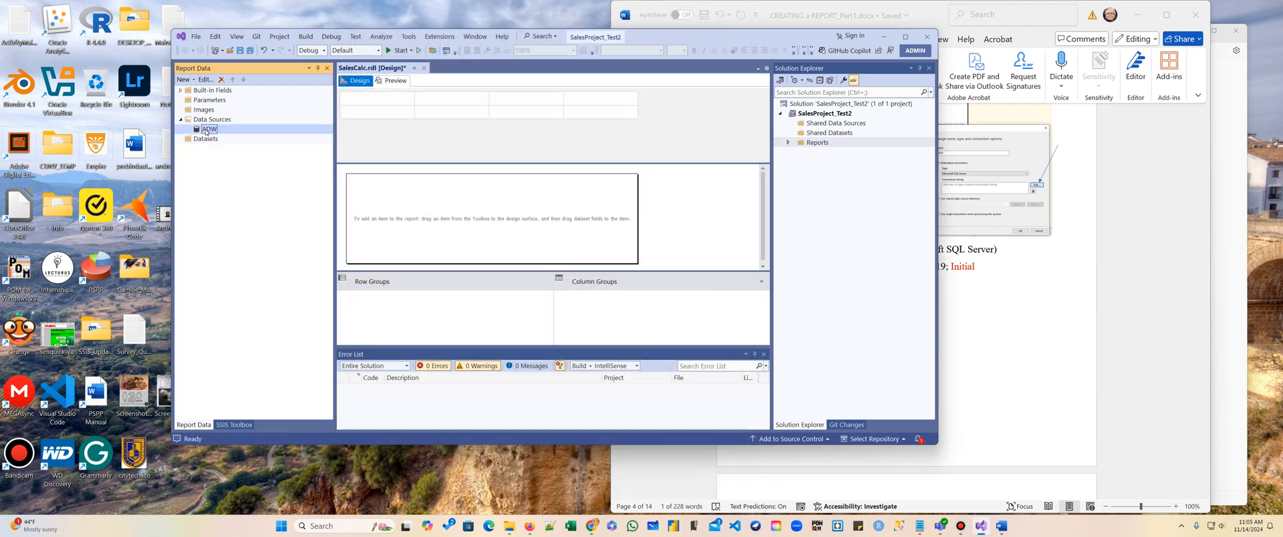
click(387, 51)
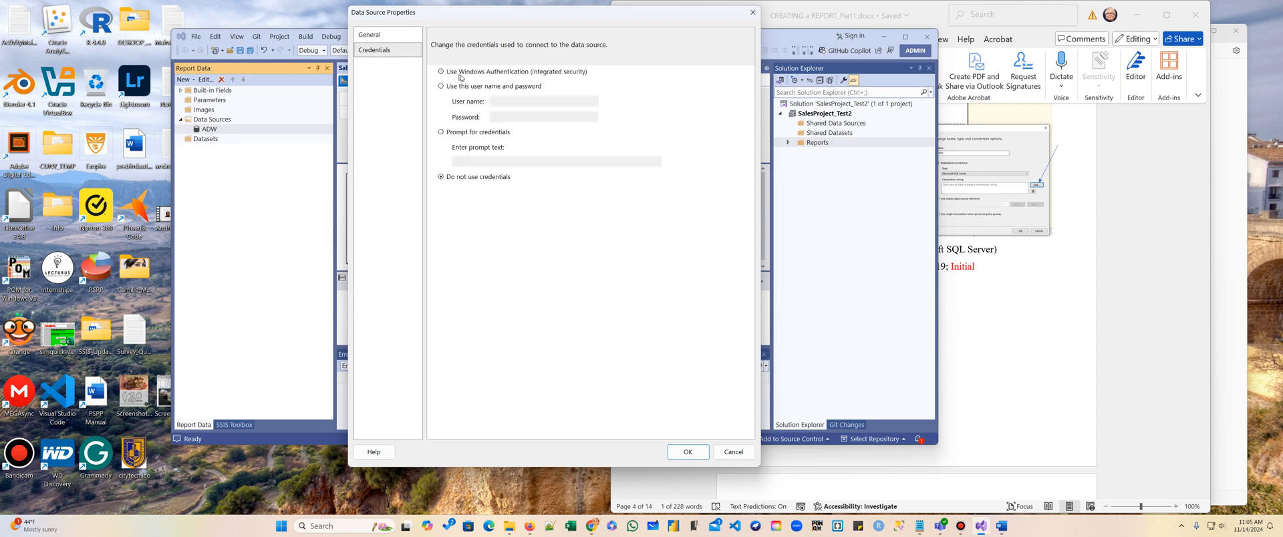
click(687, 451)
Add an embedded dataset using the ADW data source and open the Query Designer.
right_click(211, 139)
click(219, 144)
click(476, 117)
click(545, 154)
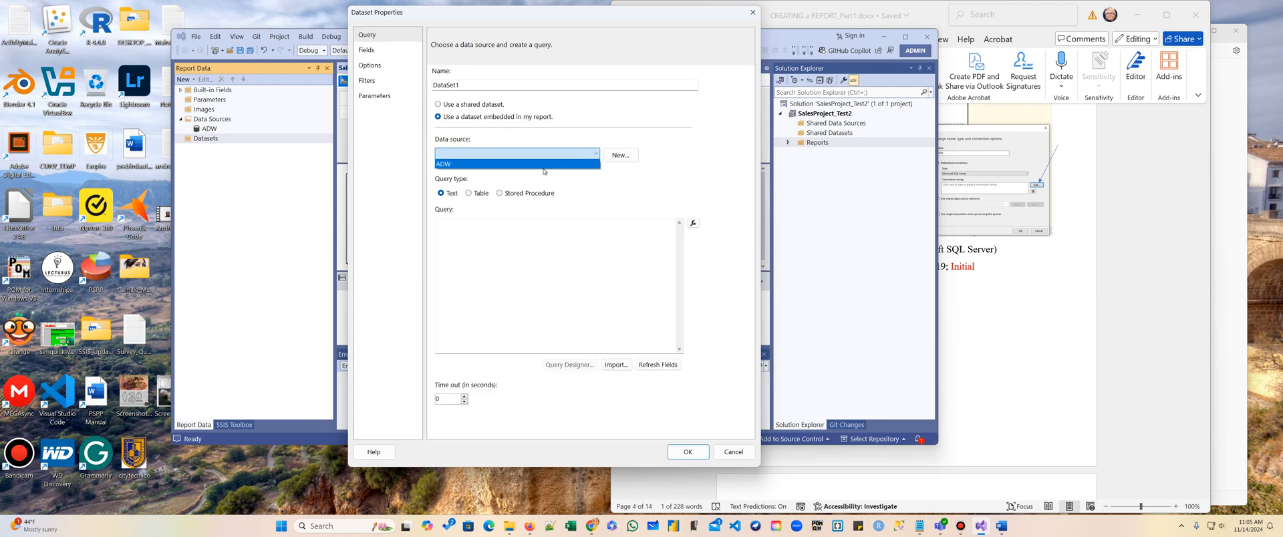
click(493, 165)
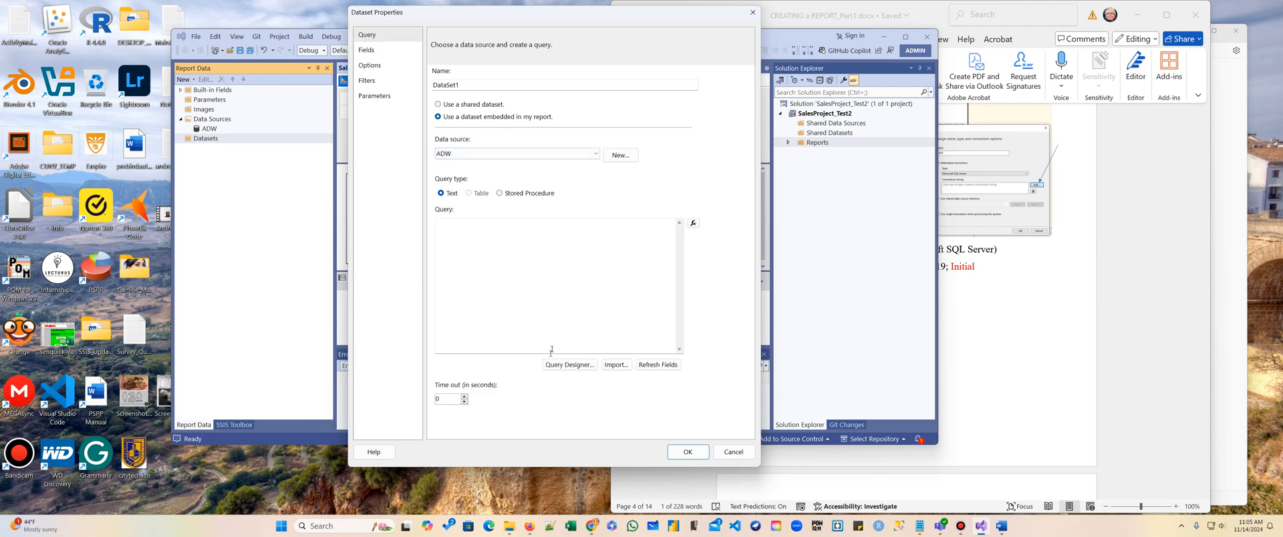
click(569, 365)
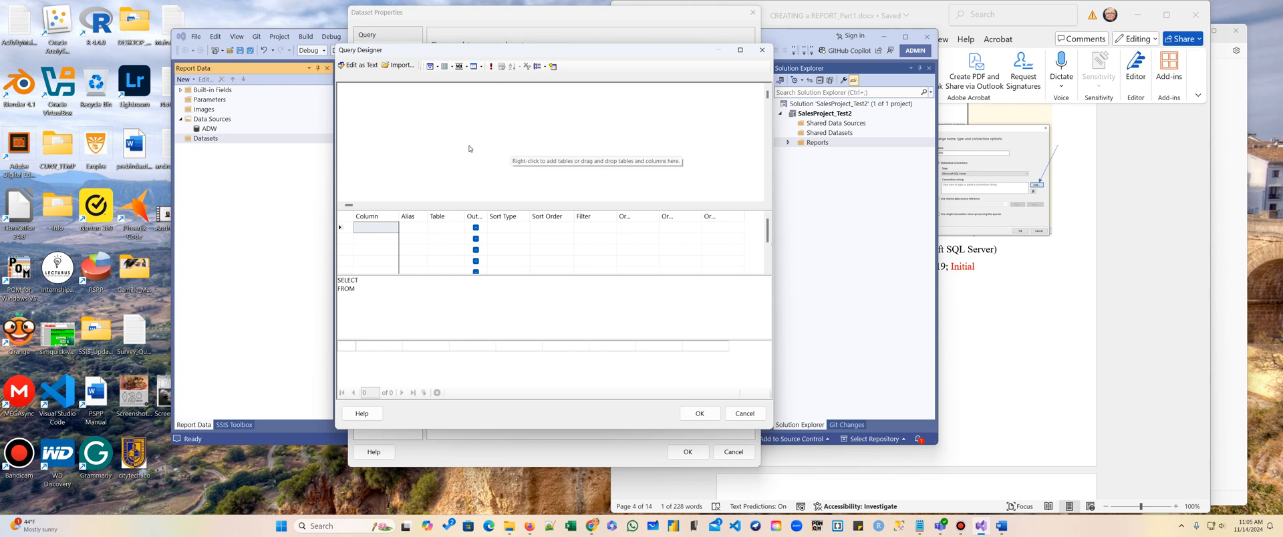
click(960, 527)
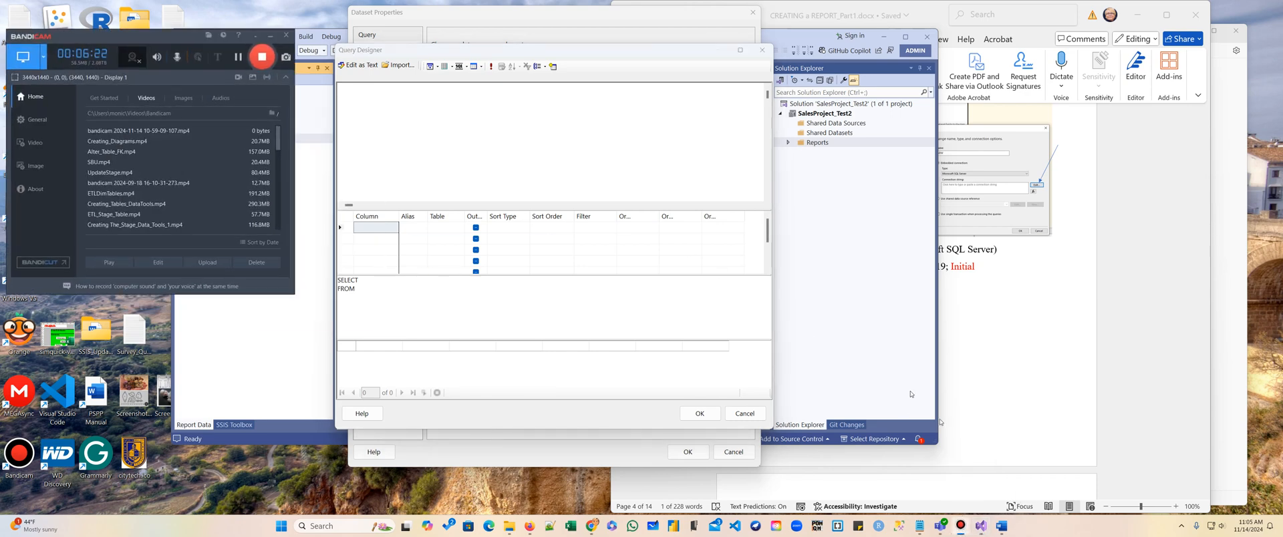